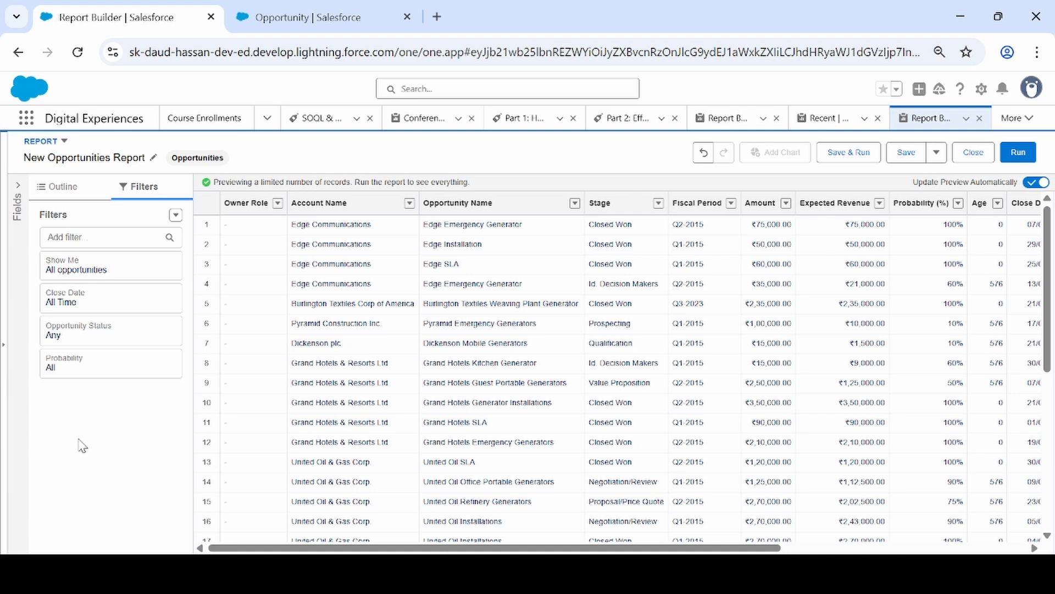
Add a report filter on the Amount field with the operator greater than and the value 50000.
left_click(103, 239)
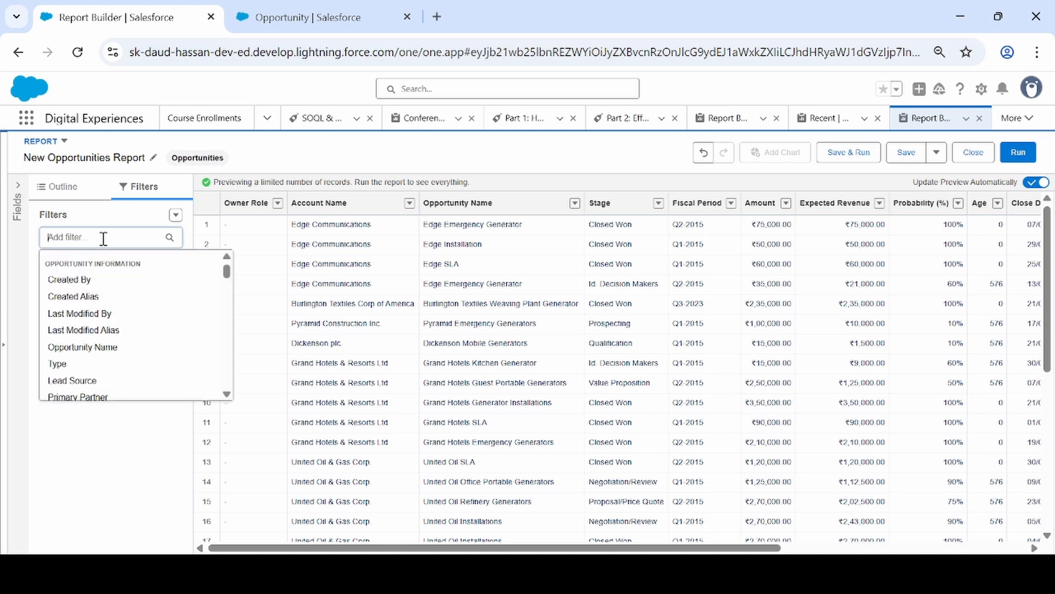
type("a")
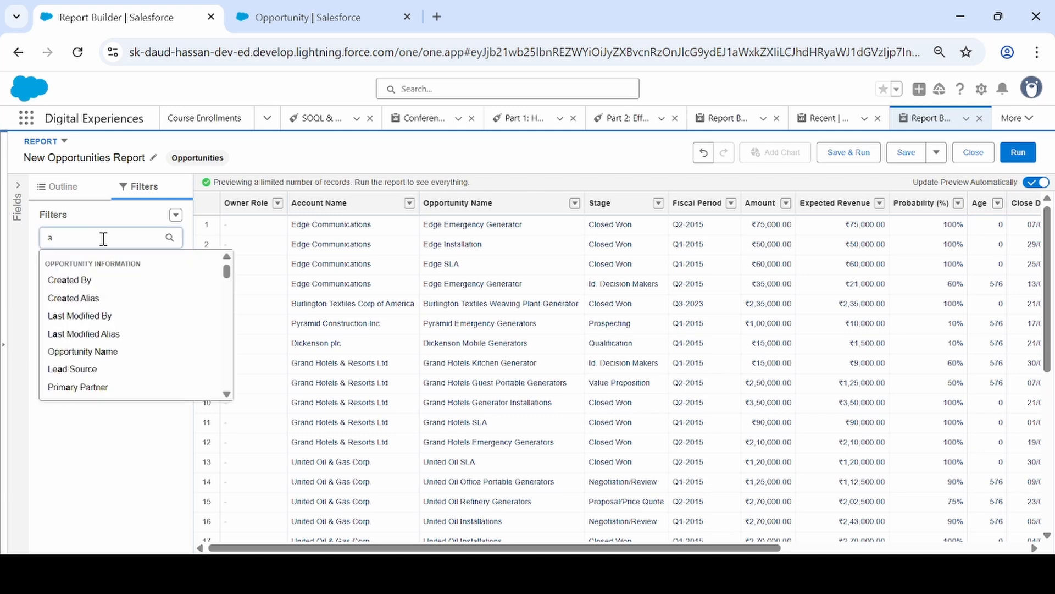
type("mount")
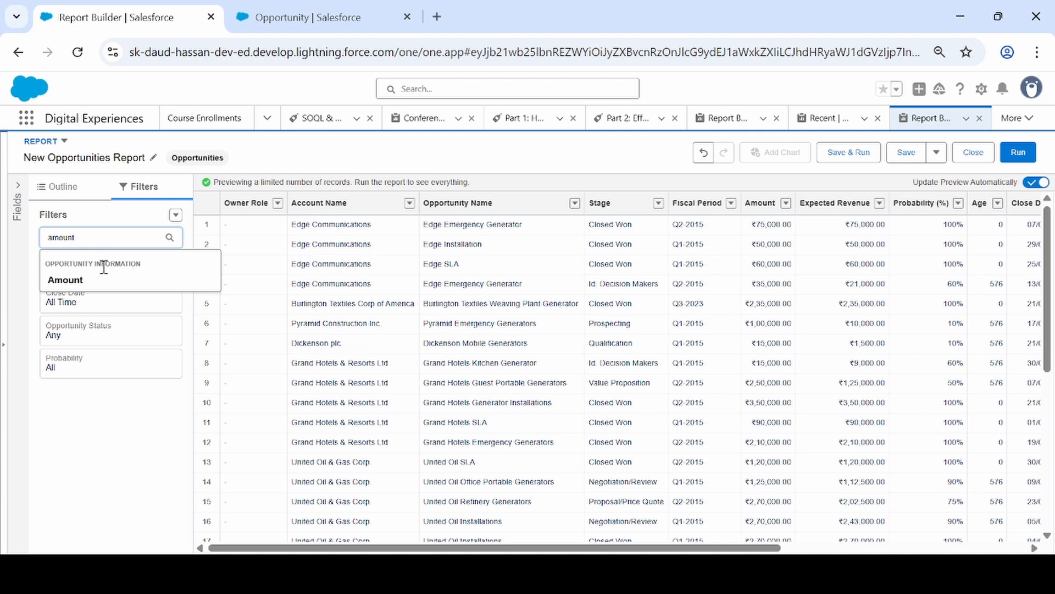
left_click(103, 285)
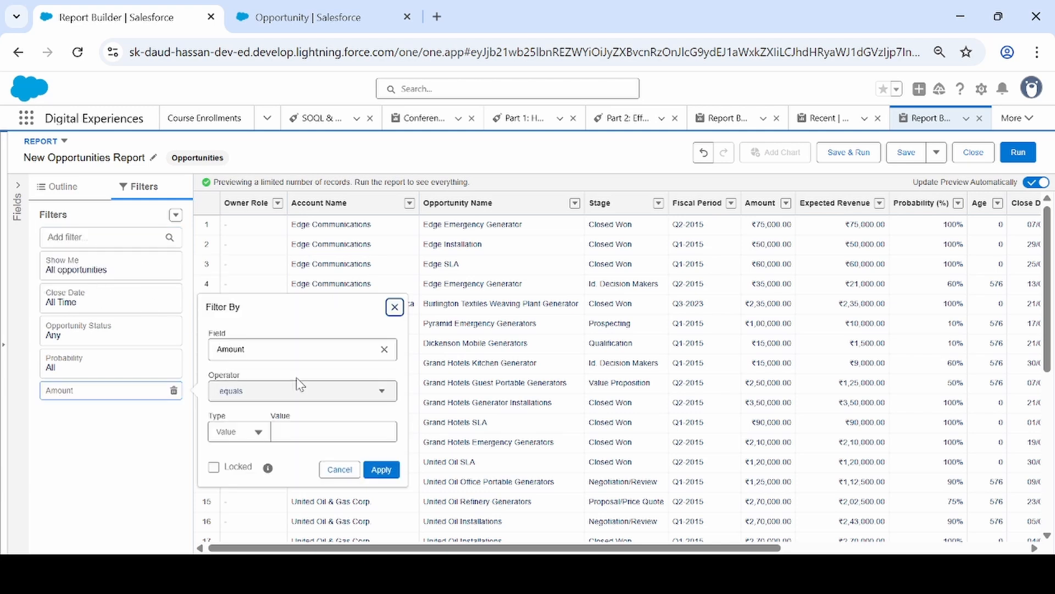
left_click(289, 398)
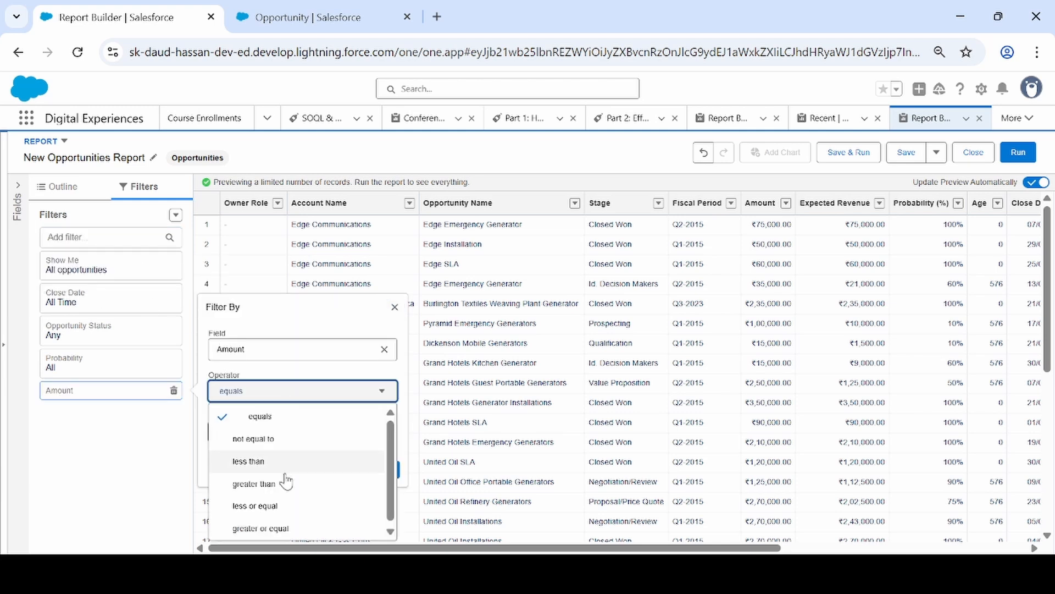
left_click(280, 484)
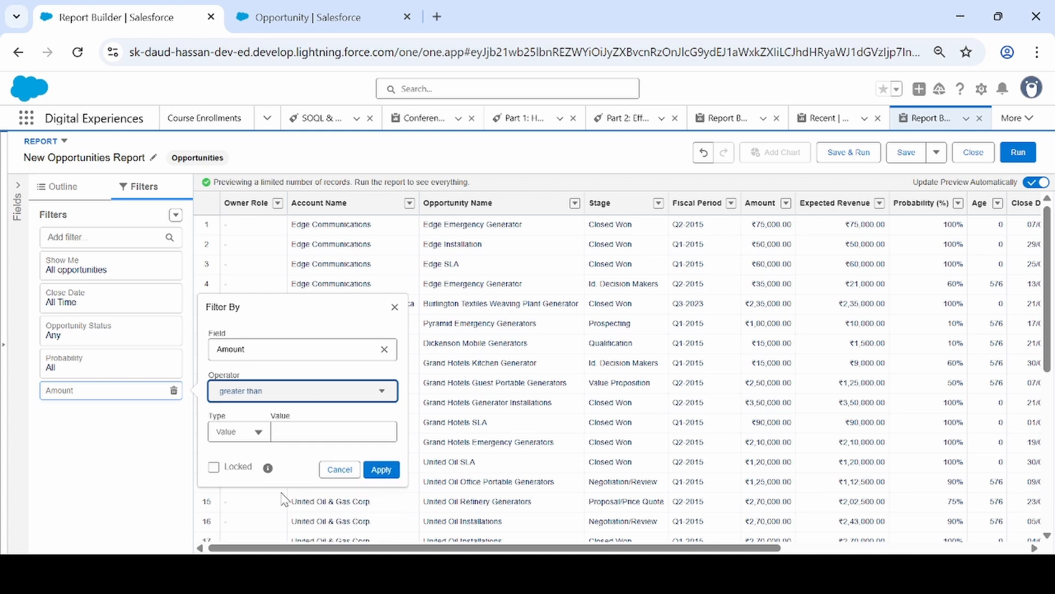
left_click(311, 432)
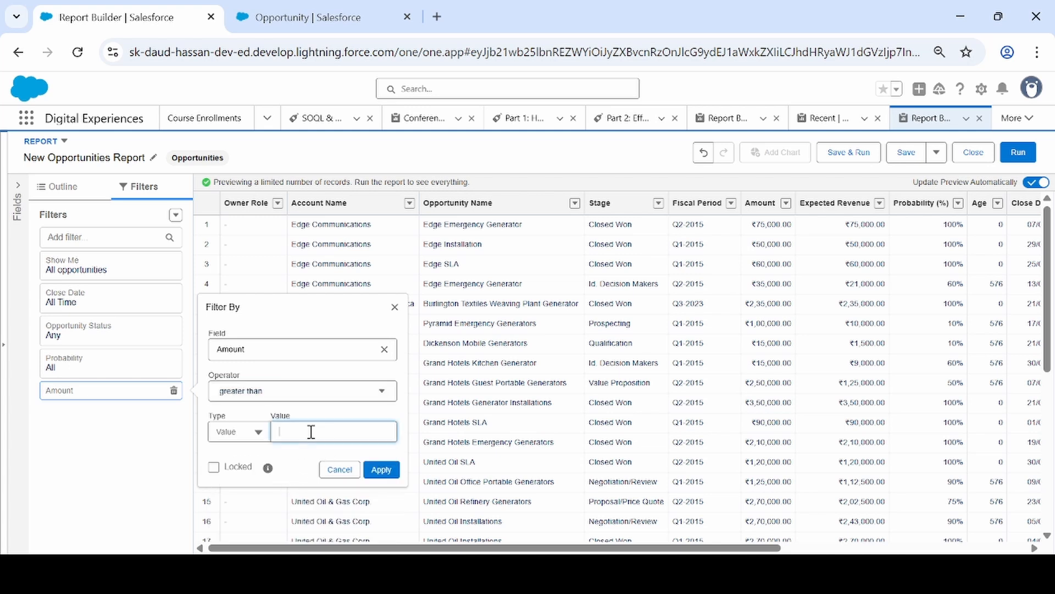
type("50000")
left_click(387, 470)
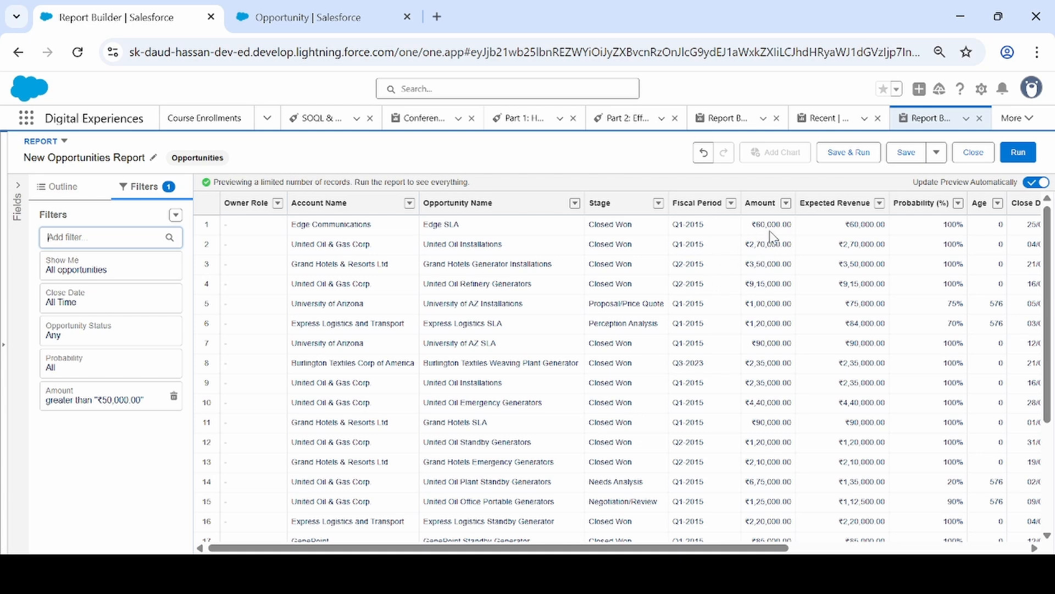
Change the Amount filter's comparison type to Field, so Amount must be greater than Expected Revenue, and apply it.
scroll(774, 386, "down", 1)
scroll(773, 387, "up", 1)
left_click(88, 408)
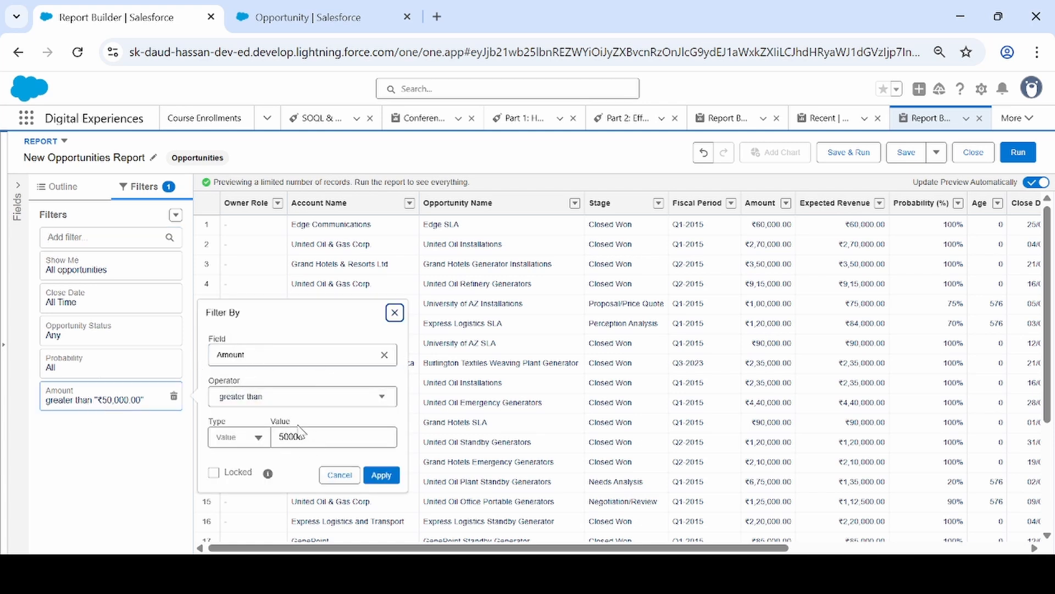
left_click(394, 312)
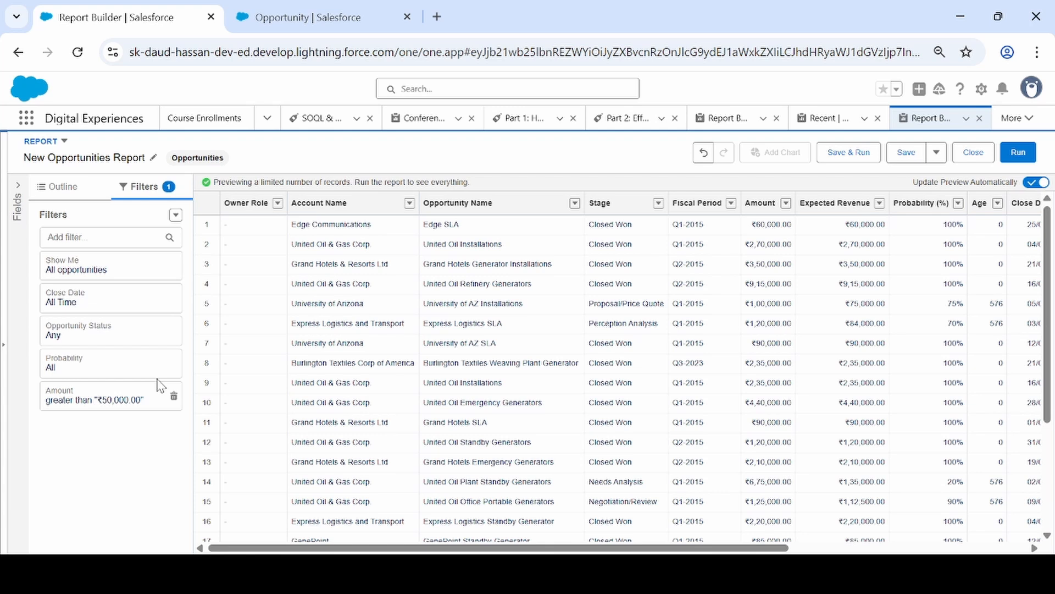
left_click(85, 405)
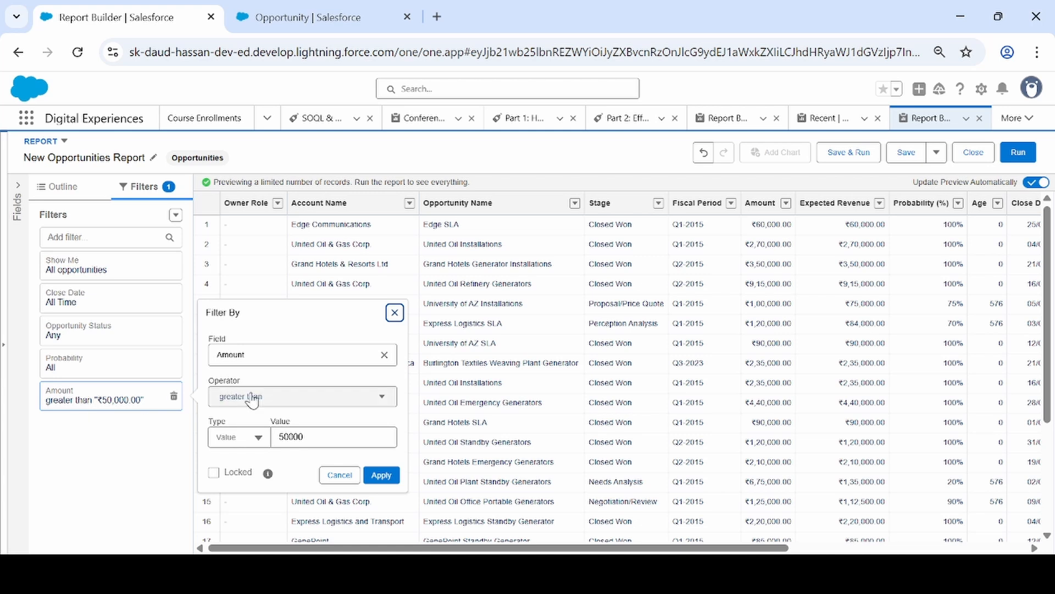
left_click(257, 438)
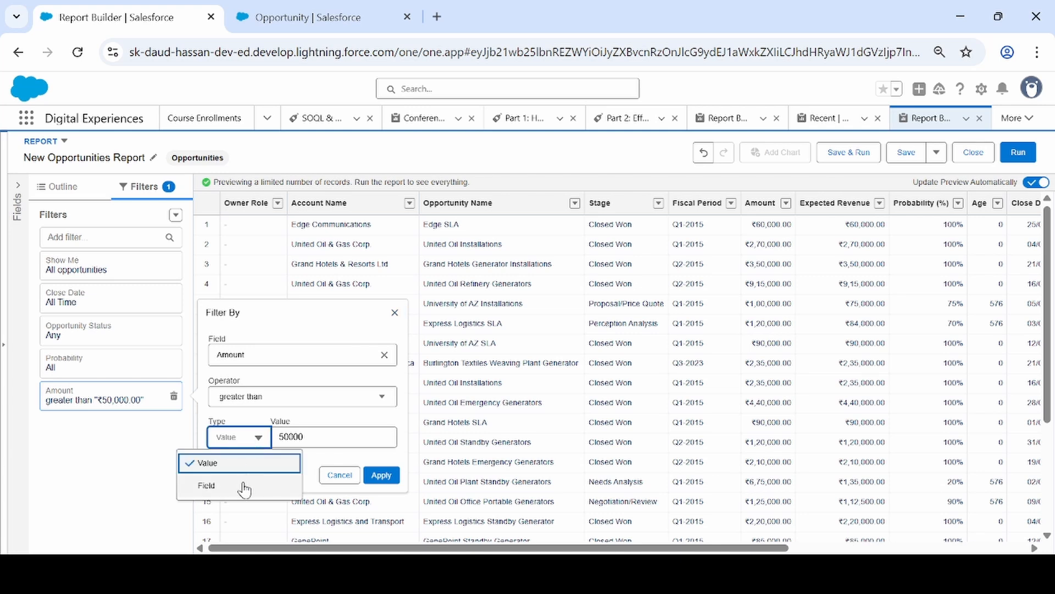
left_click(245, 486)
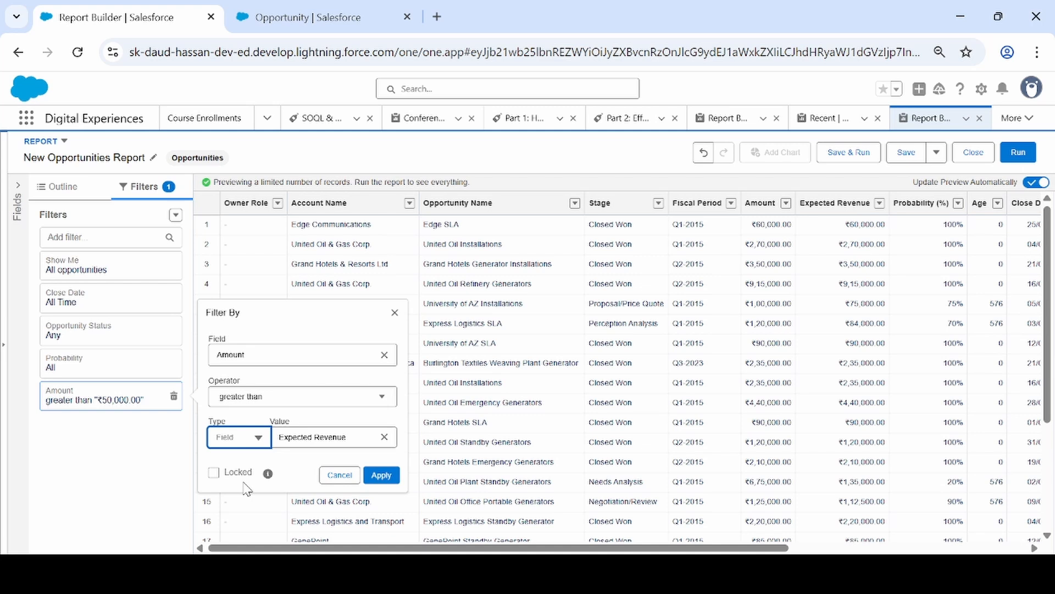
left_click(335, 437)
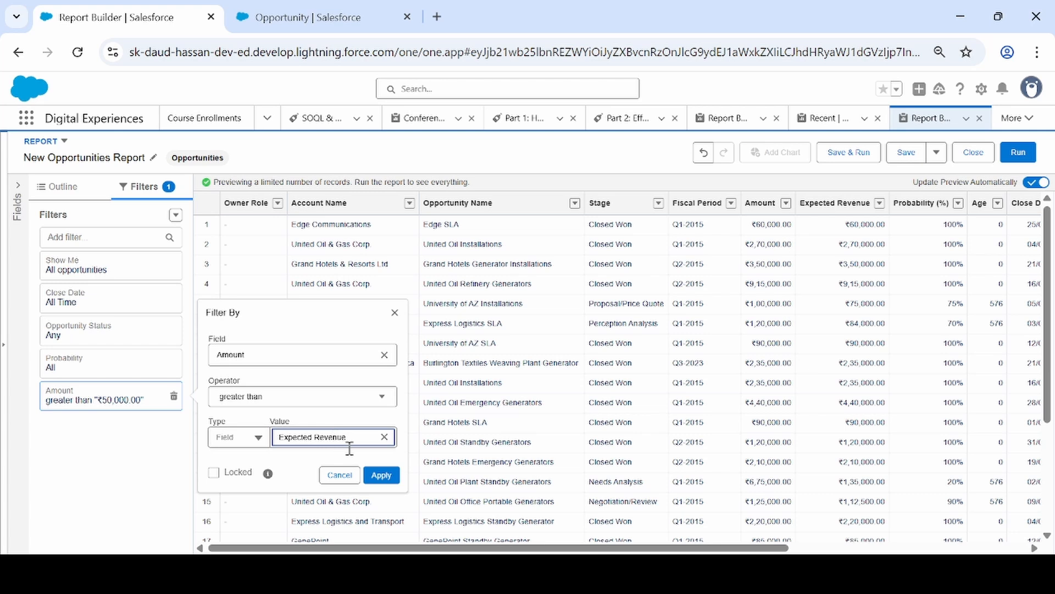
left_click(385, 477)
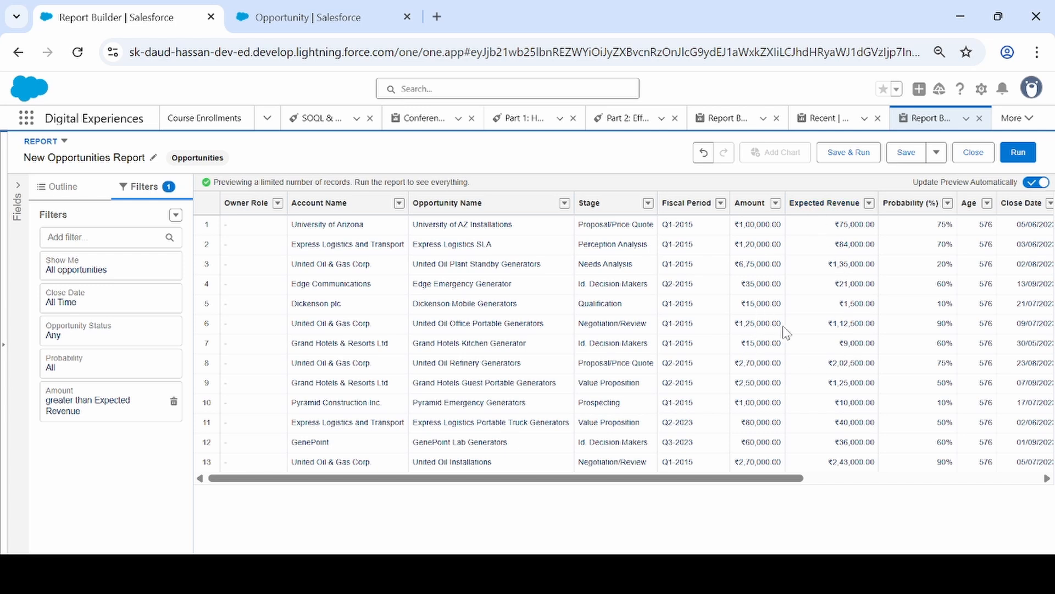
Remove the filter comparing Amount with Expected Revenue from the report.
scroll(746, 315, "up", 5)
scroll(748, 322, "down", 5)
left_click(69, 242)
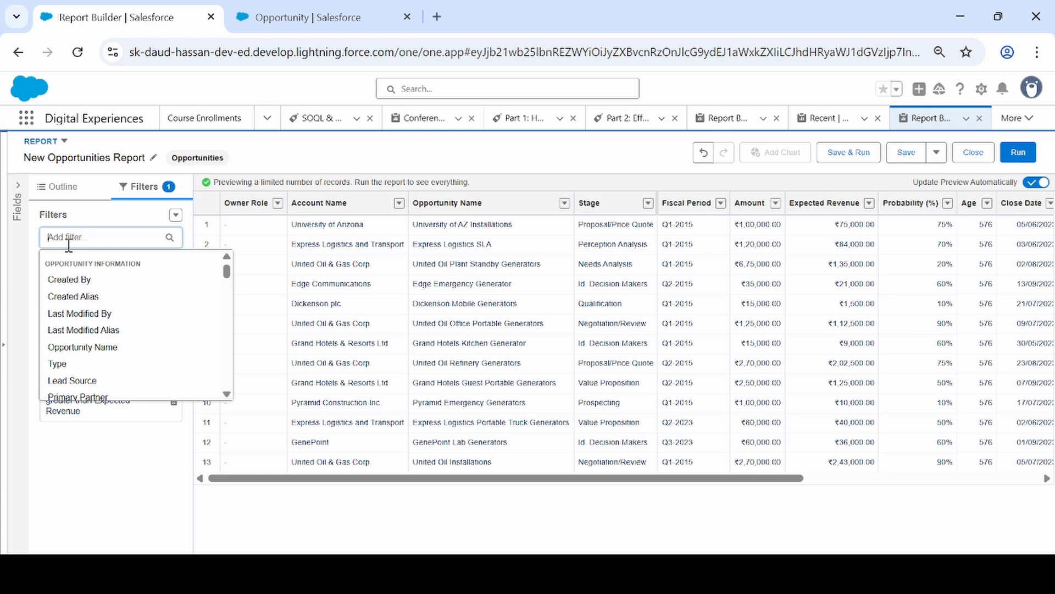
left_click(89, 219)
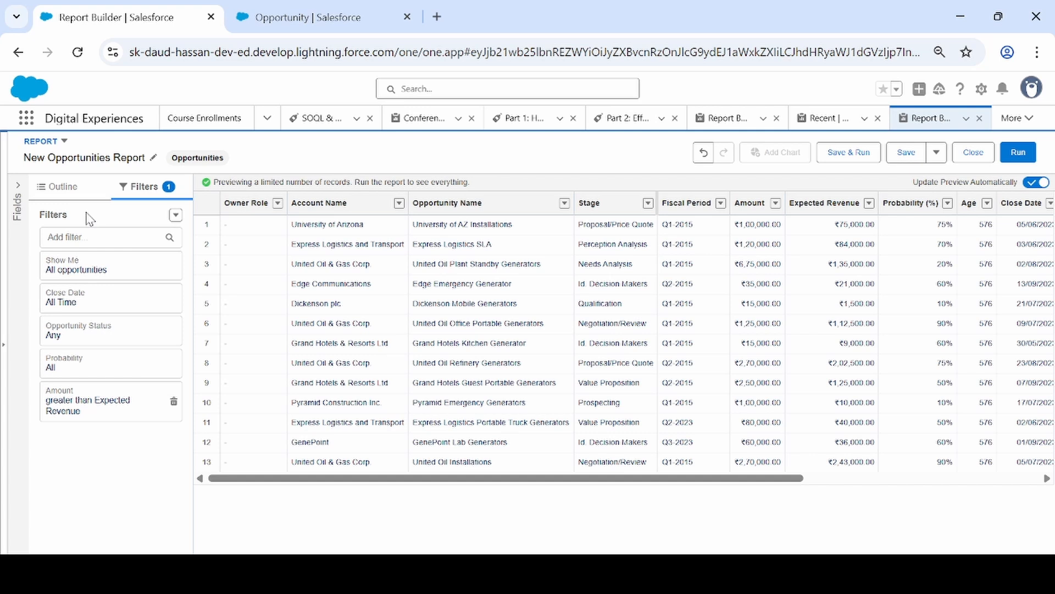
left_click(174, 405)
Add an Amount filter that keeps opportunities greater than 50000 and apply it to the report.
left_click(93, 237)
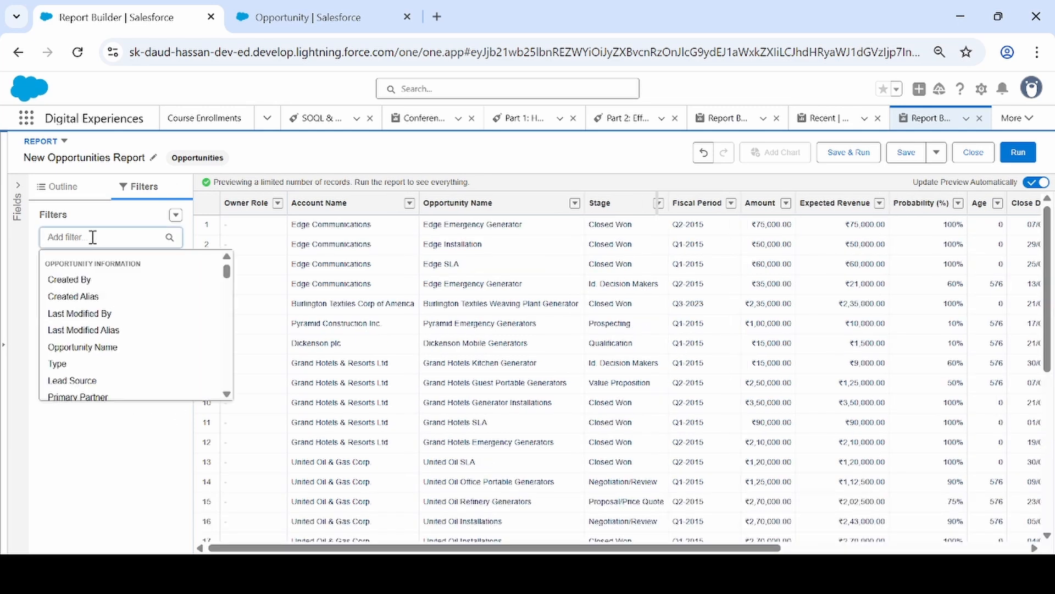
type("amou")
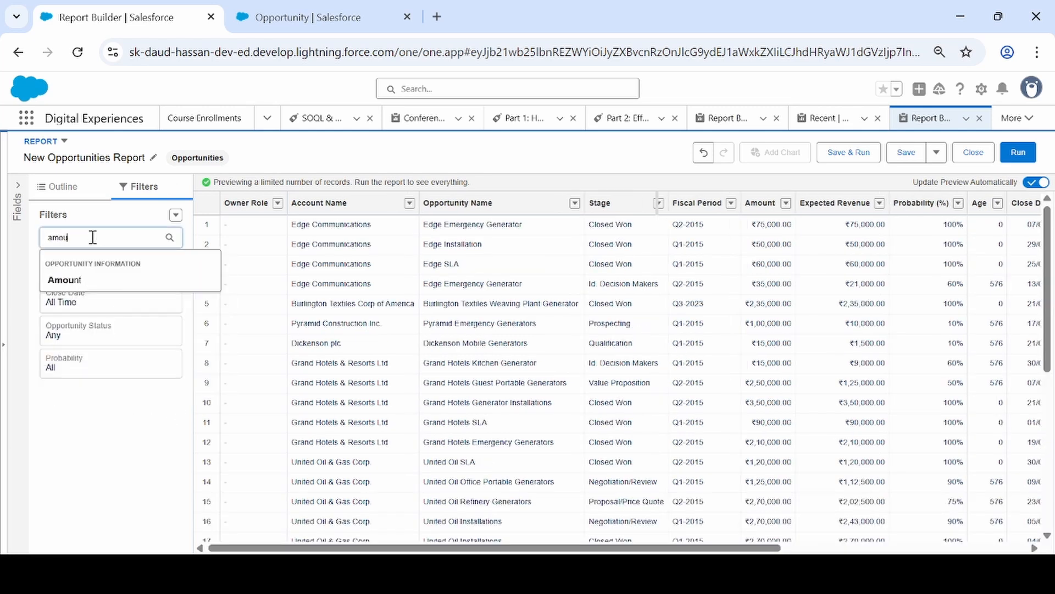
type("nt")
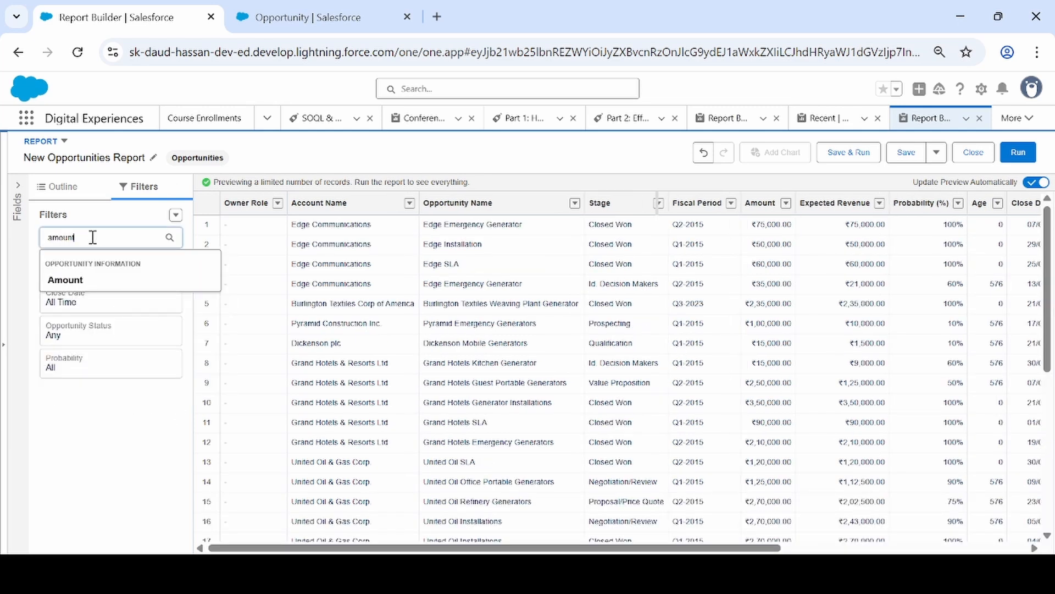
left_click(80, 279)
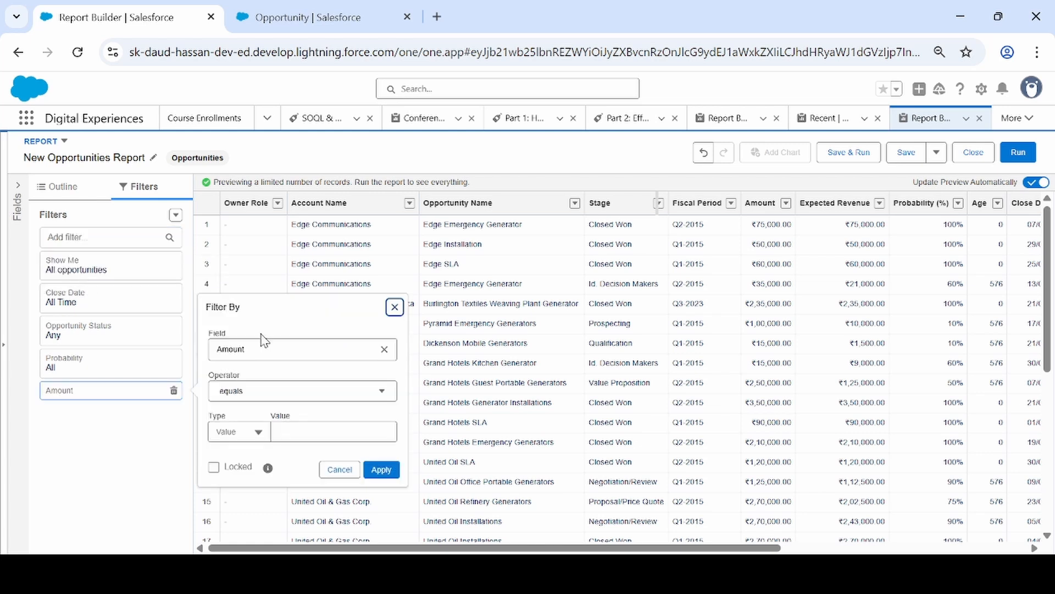
left_click(271, 395)
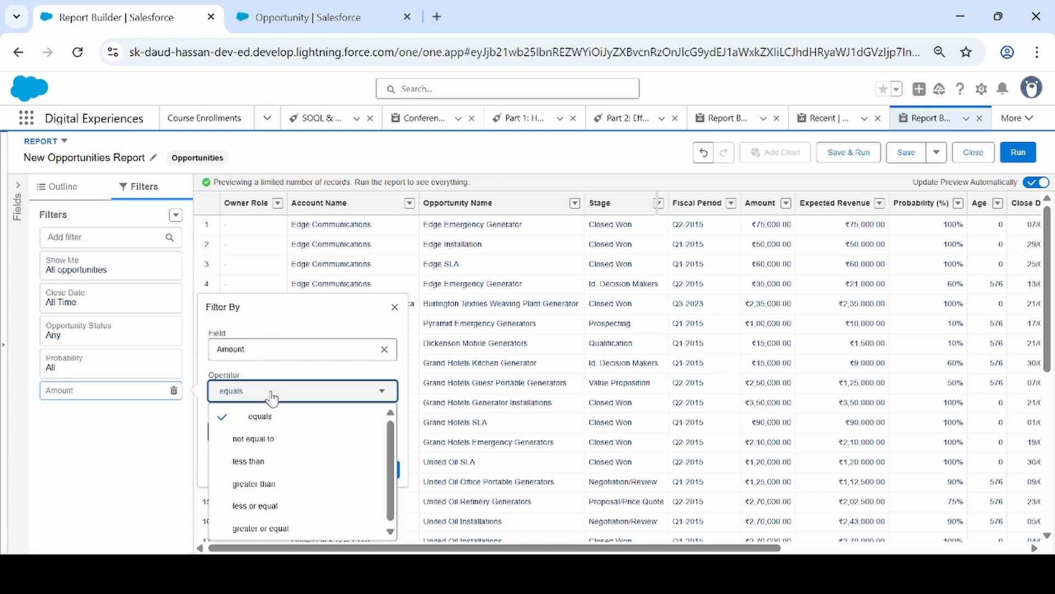
left_click(272, 486)
left_click(323, 434)
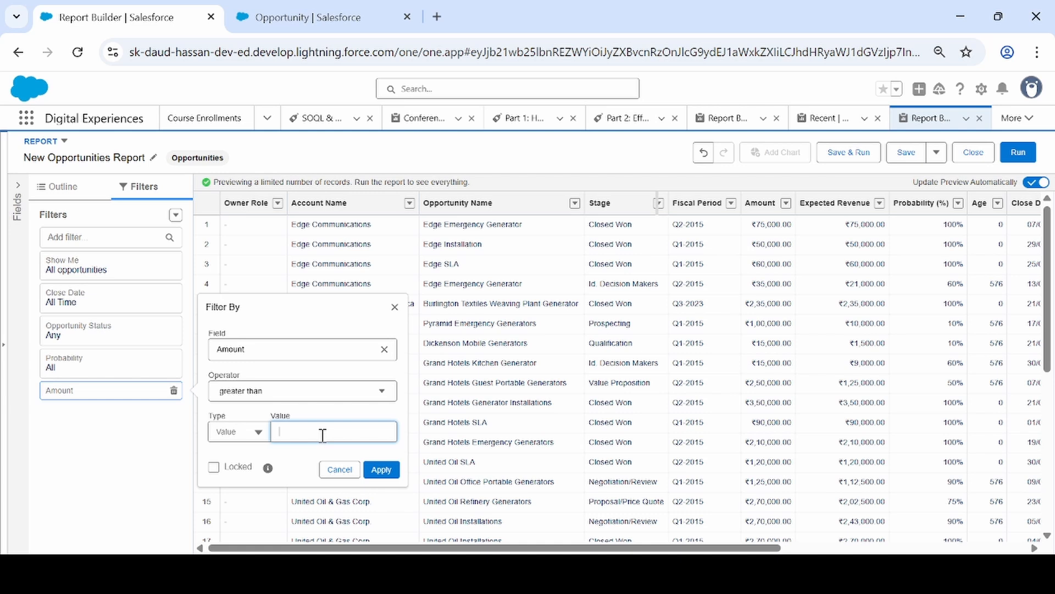
type("50000")
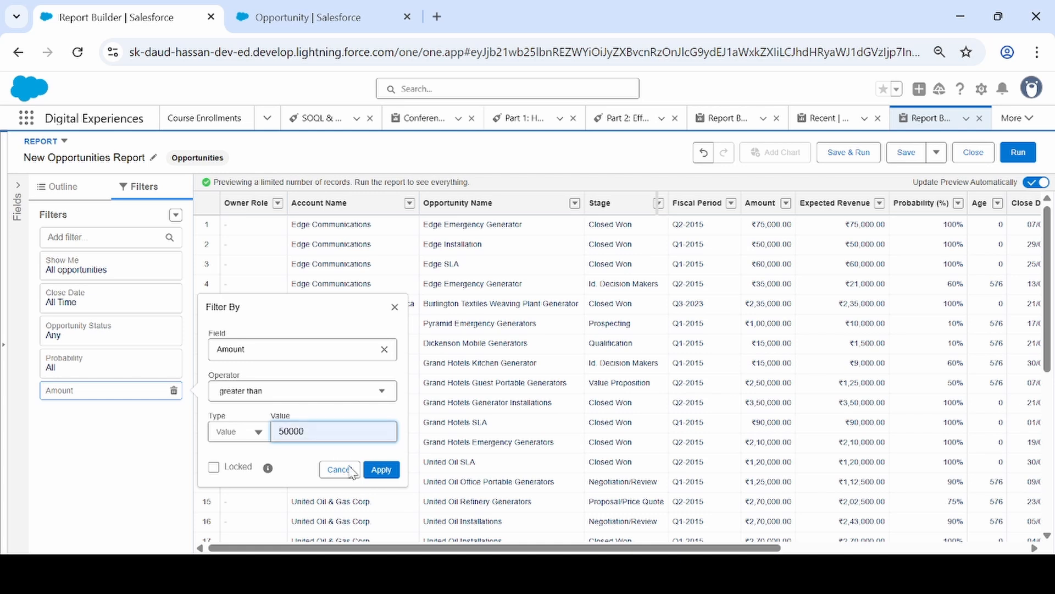
left_click(385, 470)
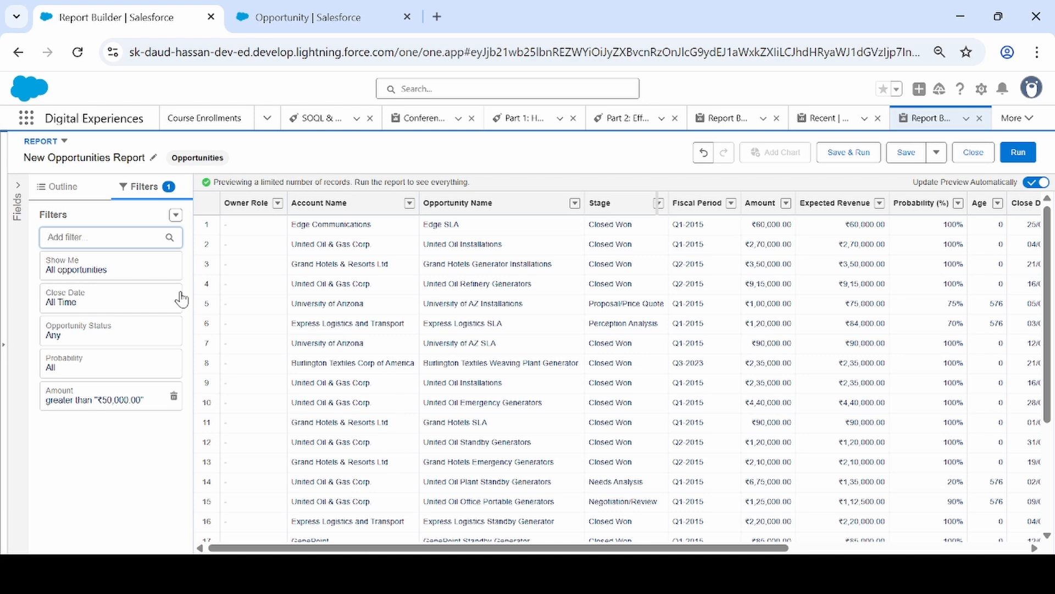
Add a Stage filter that equals Closed Won and apply it to the report.
left_click(89, 237)
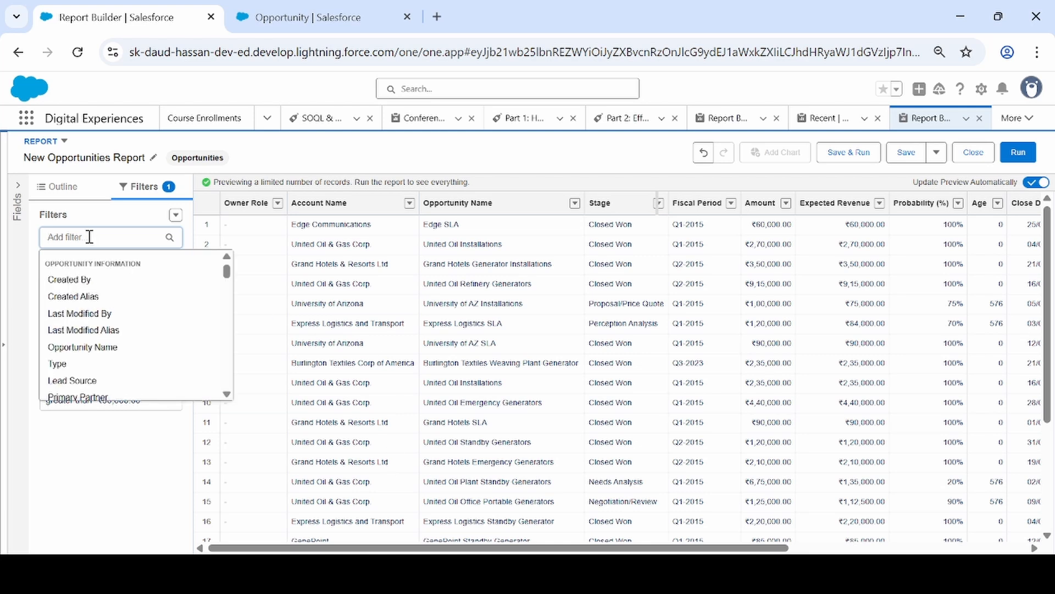
type("stage")
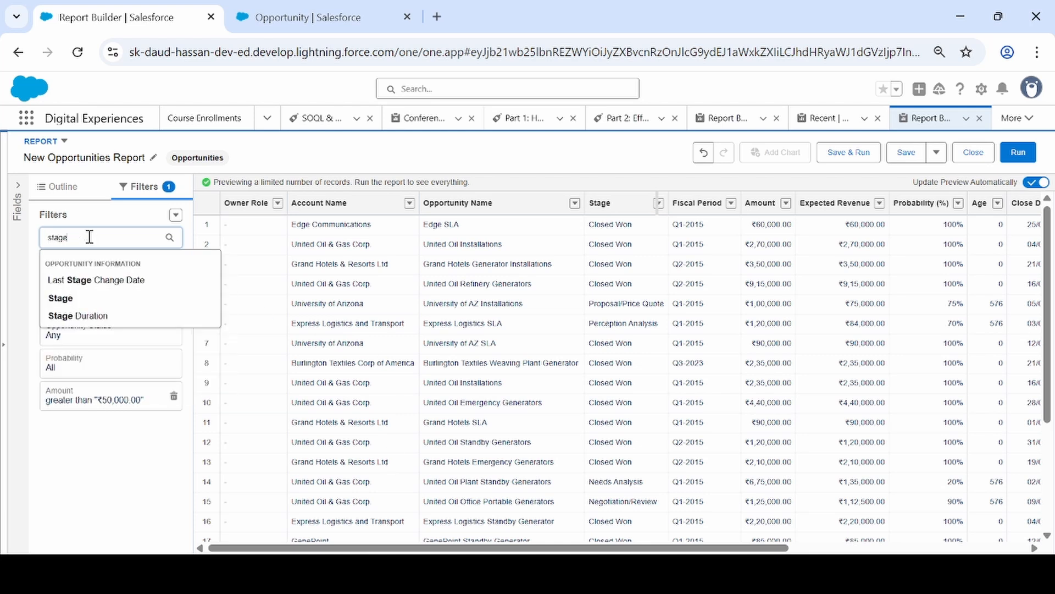
left_click(91, 300)
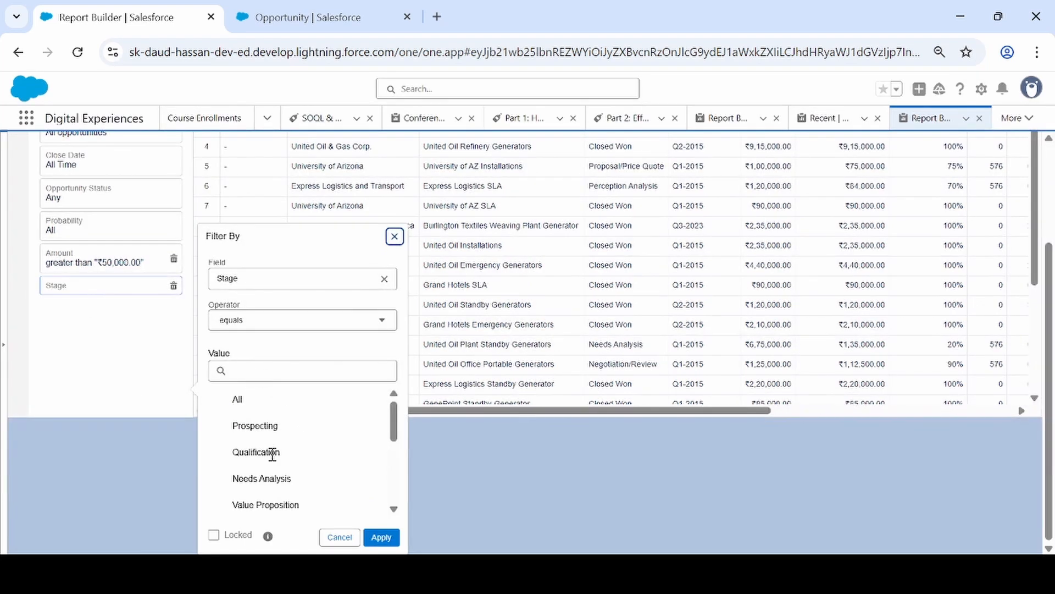
scroll(273, 454, "down", 3)
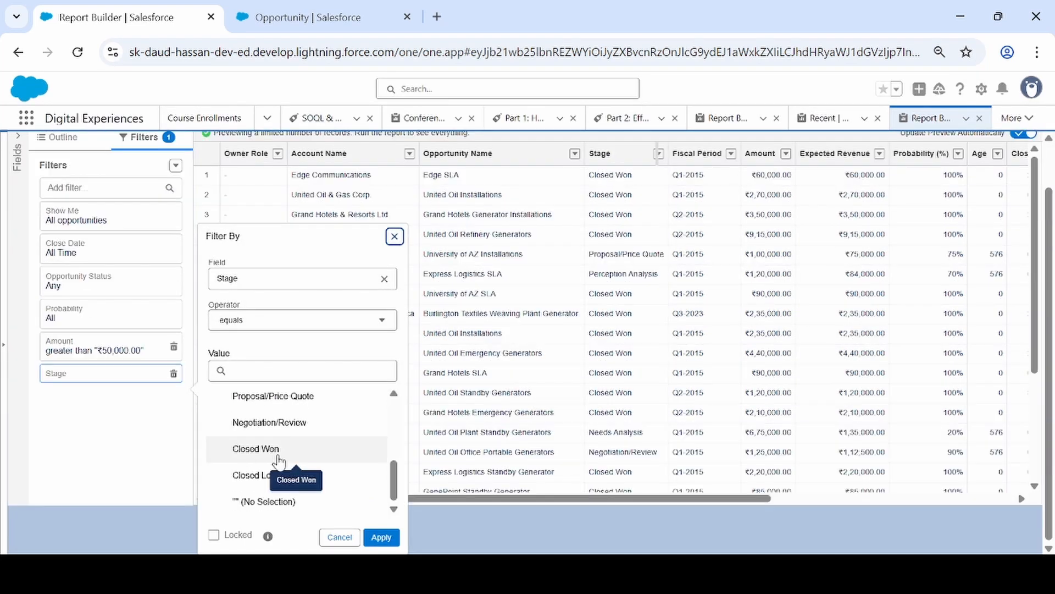
left_click(278, 457)
left_click(279, 456)
left_click(278, 457)
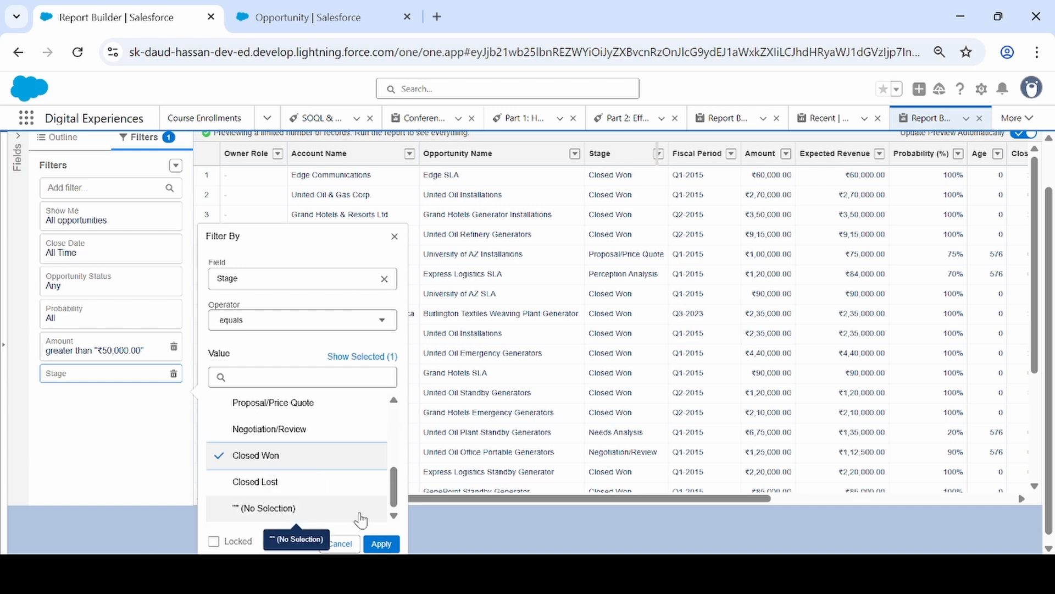
left_click(382, 547)
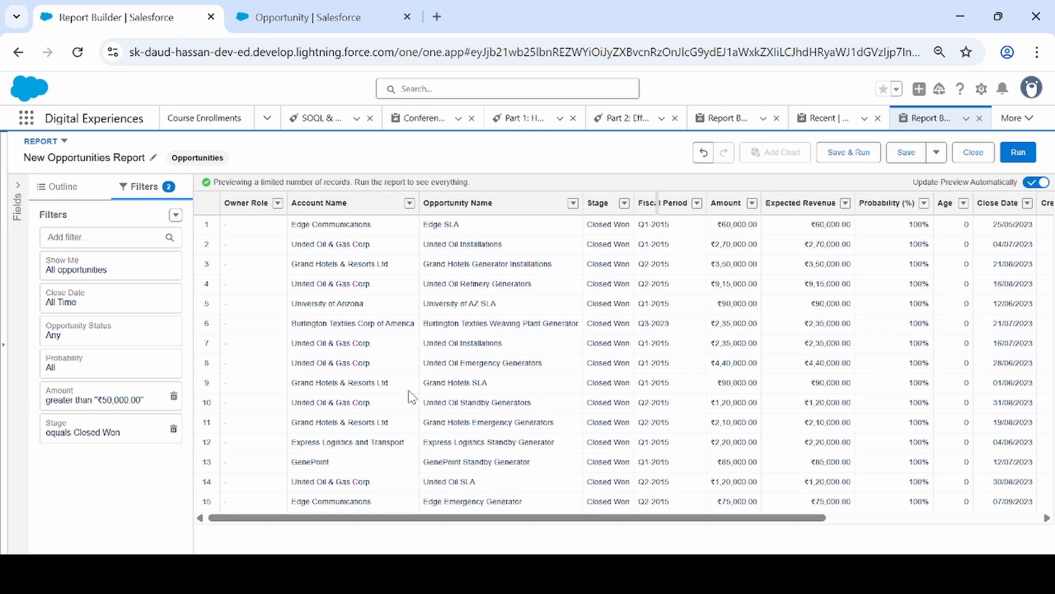
Add filter logic to the report with the expression 1 AND 2 and apply it.
left_click(175, 216)
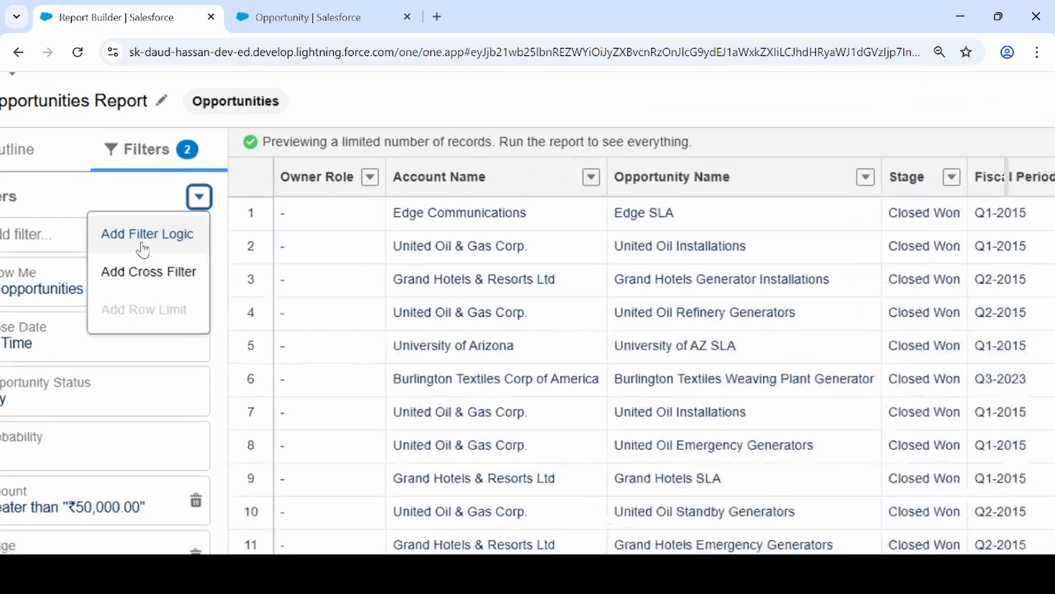
left_click(144, 236)
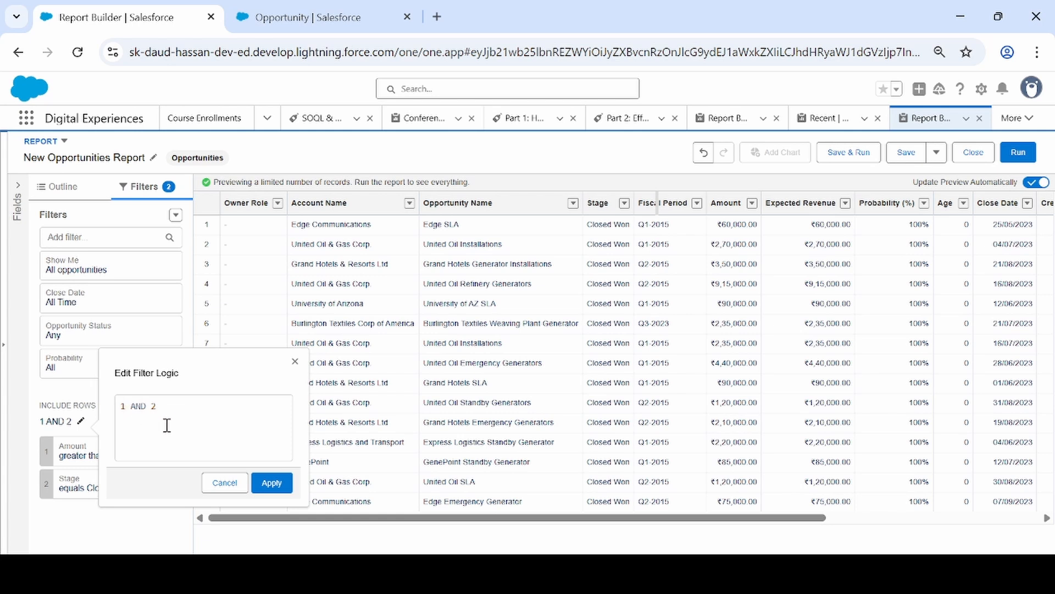
left_click(272, 483)
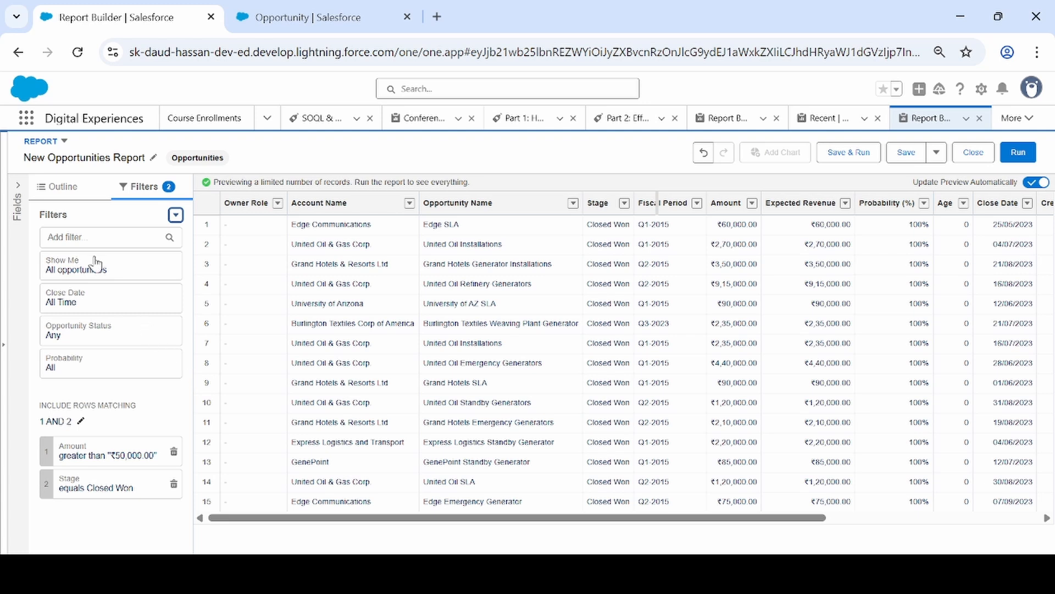
Add a second Amount filter that keeps opportunities less than or equal to 50,000 and apply it to the report.
left_click(88, 238)
type("amount")
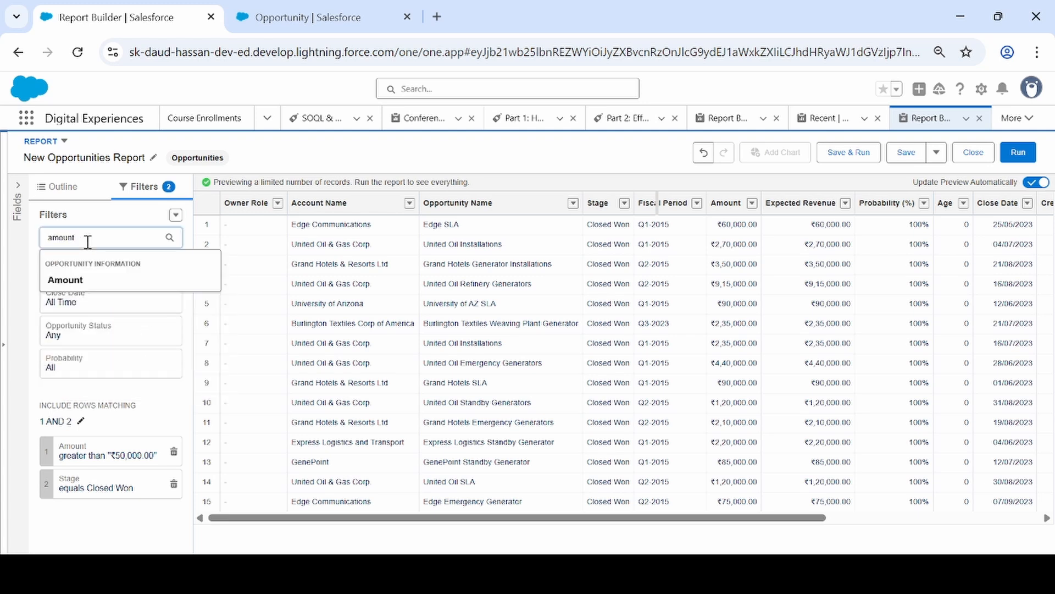
left_click(90, 281)
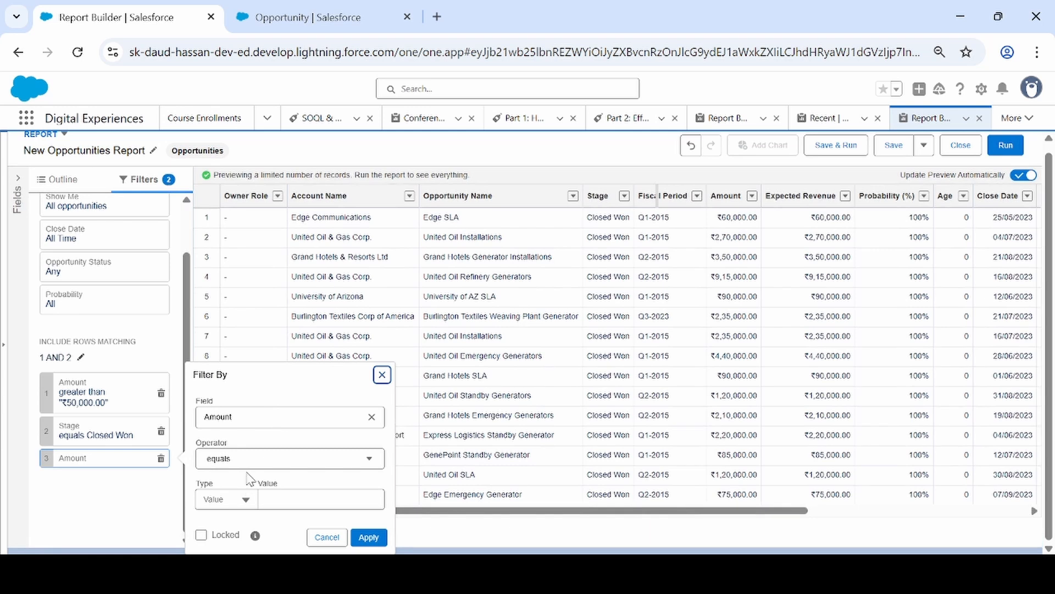
left_click(268, 464)
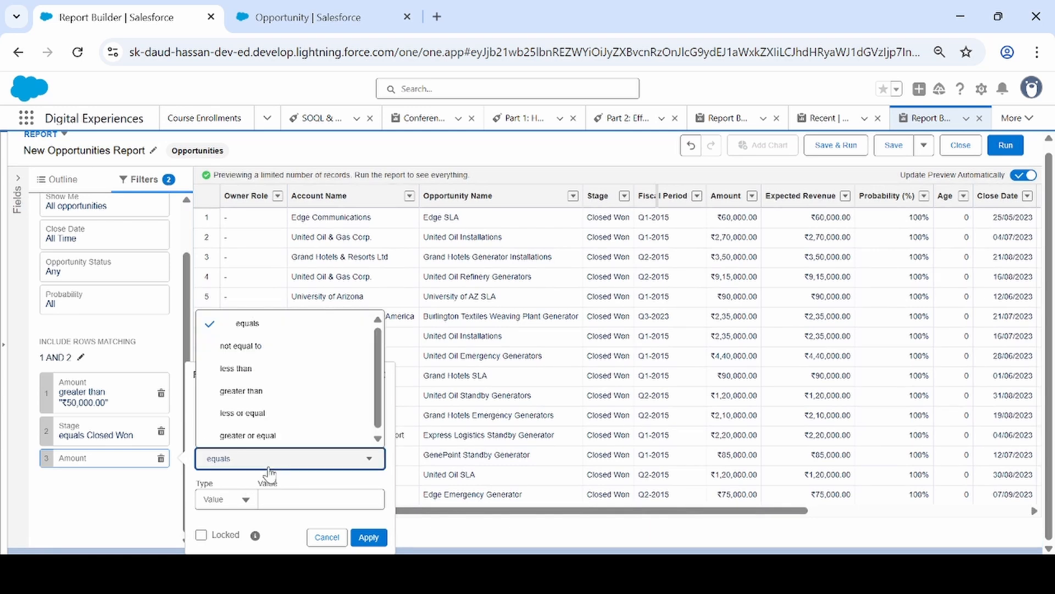
left_click(259, 418)
left_click(286, 497)
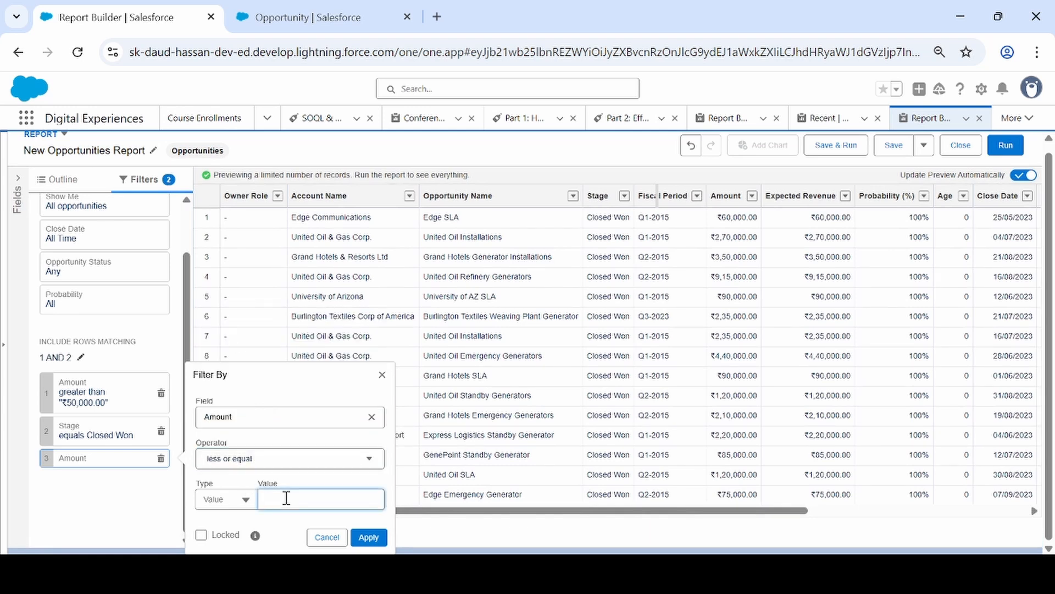
type("50,000")
left_click(368, 537)
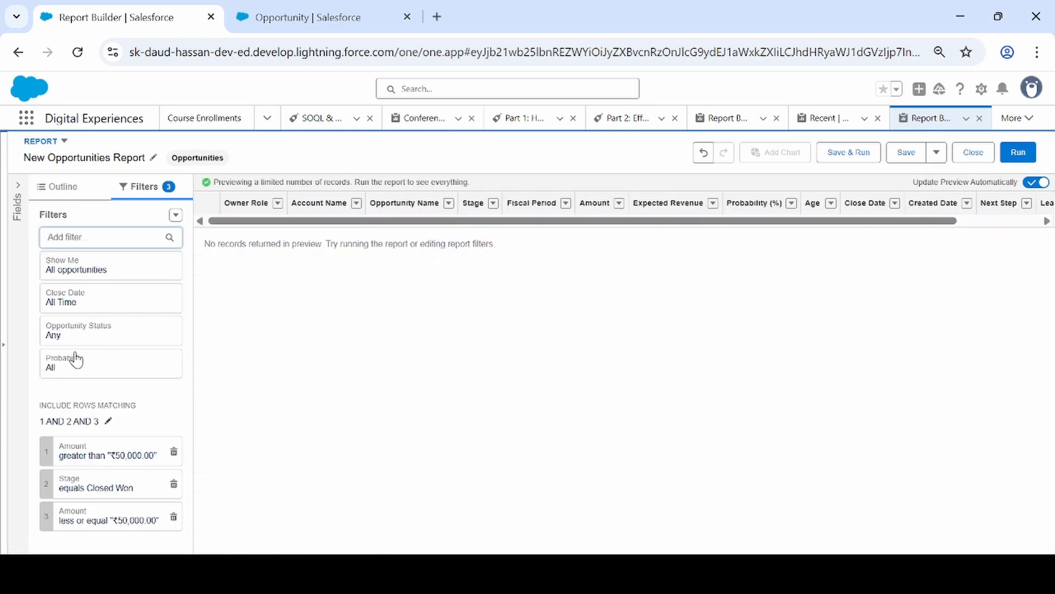
Add a second Stage filter that equals every stage value except Closed Won and apply it to the report.
left_click(69, 237)
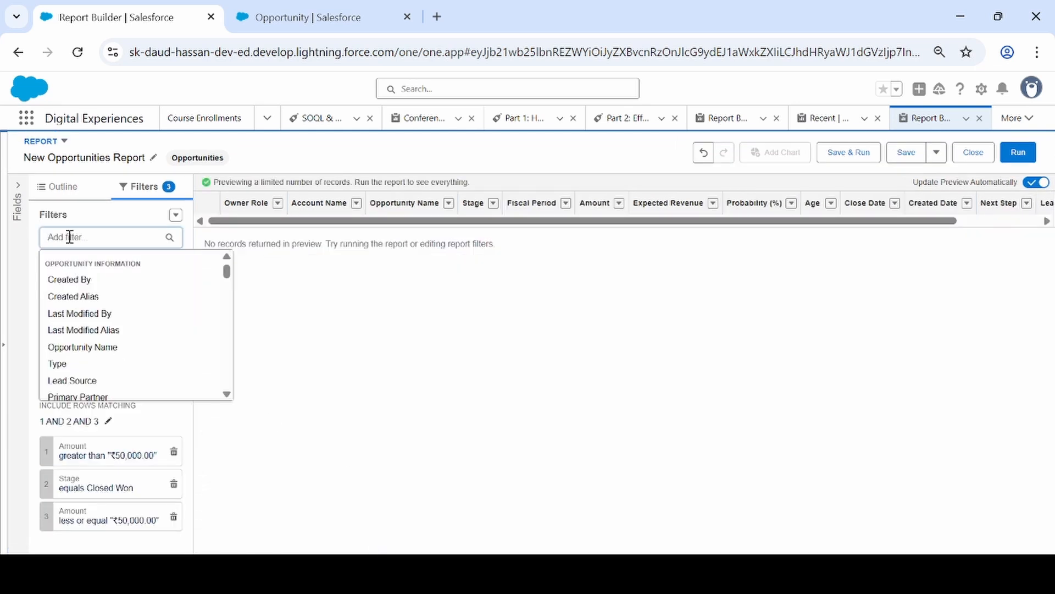
type("stage")
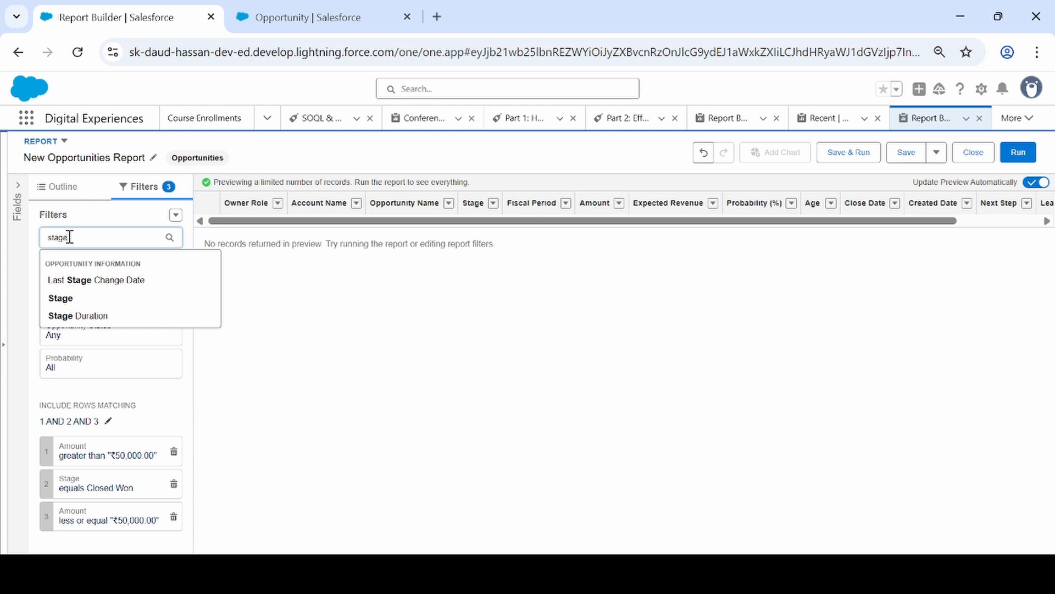
left_click(92, 299)
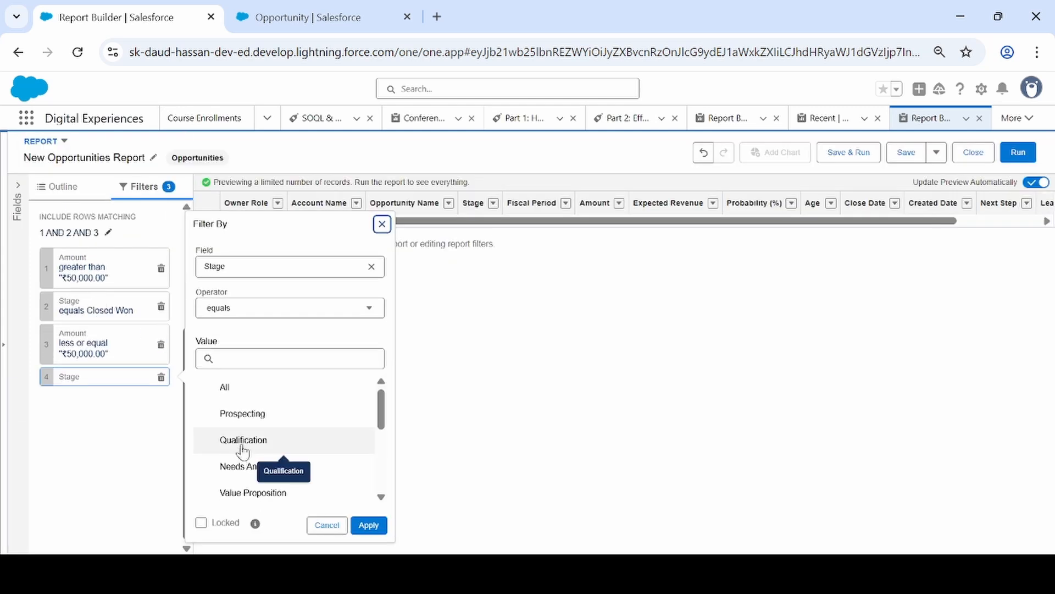
left_click(225, 392)
scroll(256, 472, "down", 3)
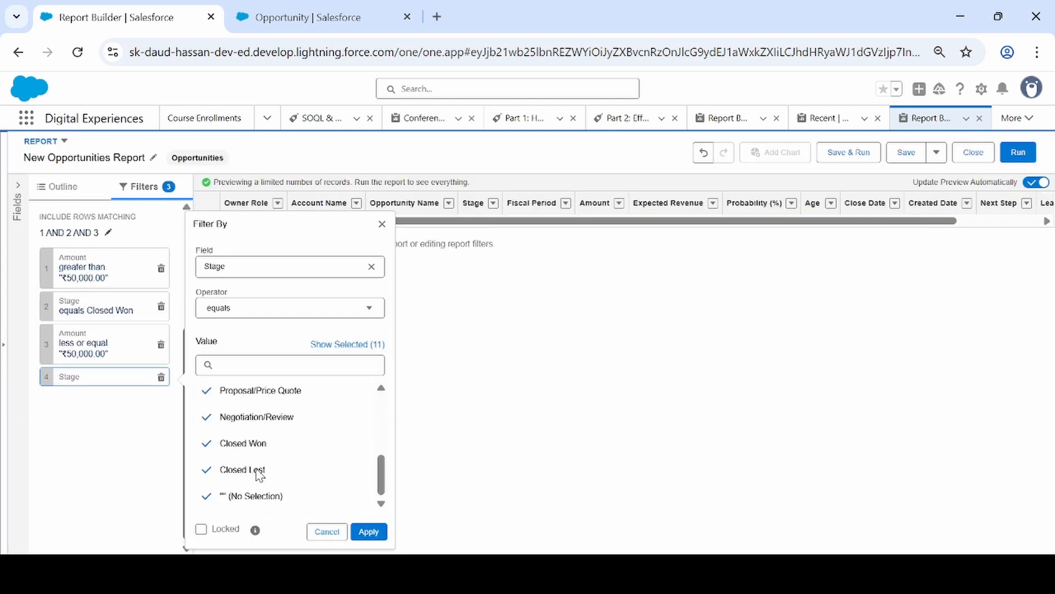
left_click(259, 444)
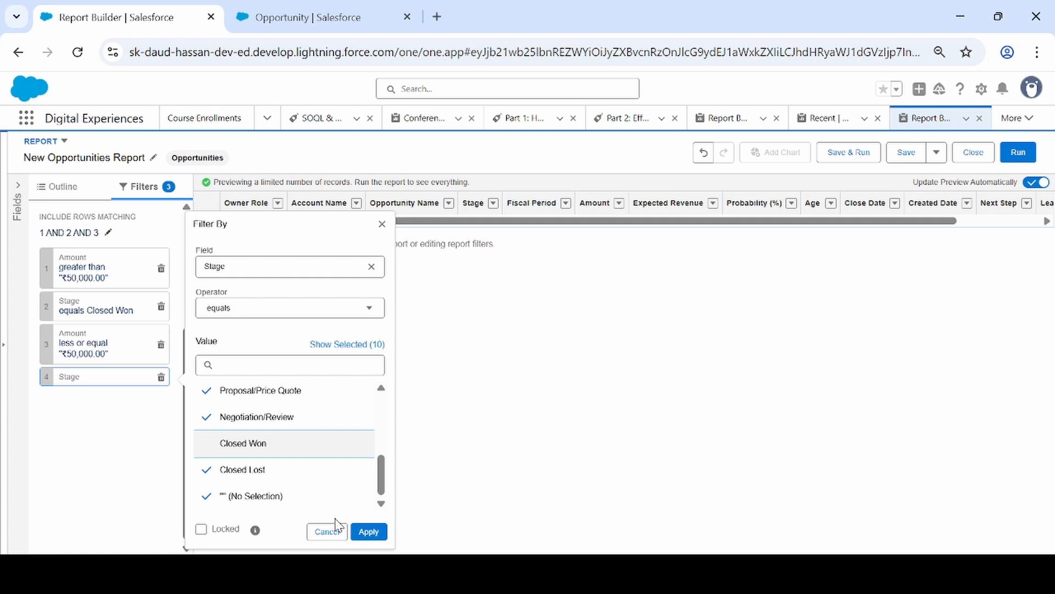
left_click(367, 531)
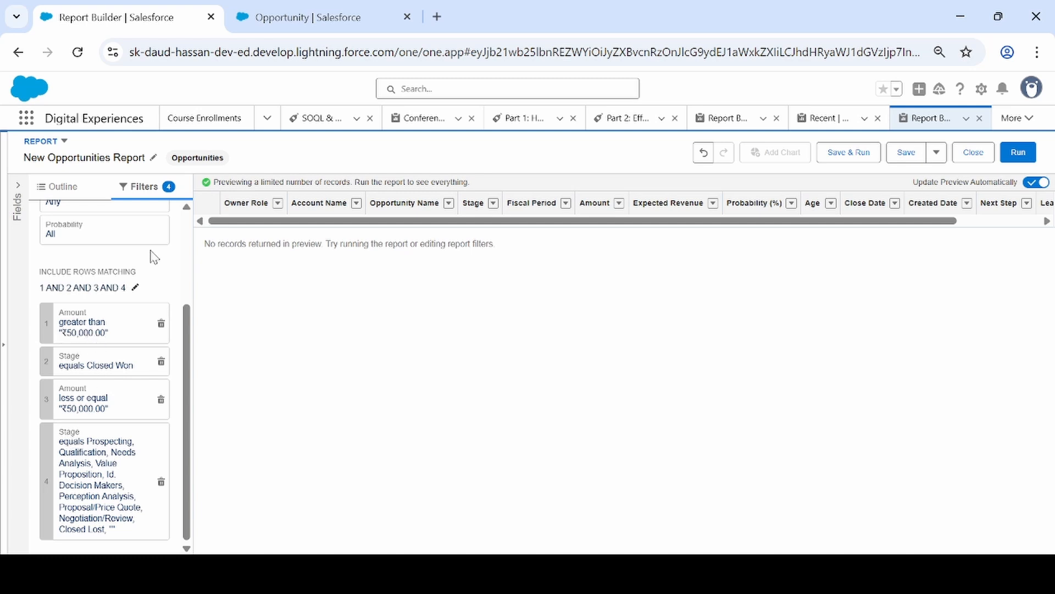
Edit the report's filter logic to group the first two conditions as (1 AND 2).
scroll(137, 264, "up", 3)
scroll(134, 269, "down", 1)
scroll(74, 445, "down", 2)
scroll(135, 270, "up", 3)
left_click(163, 214)
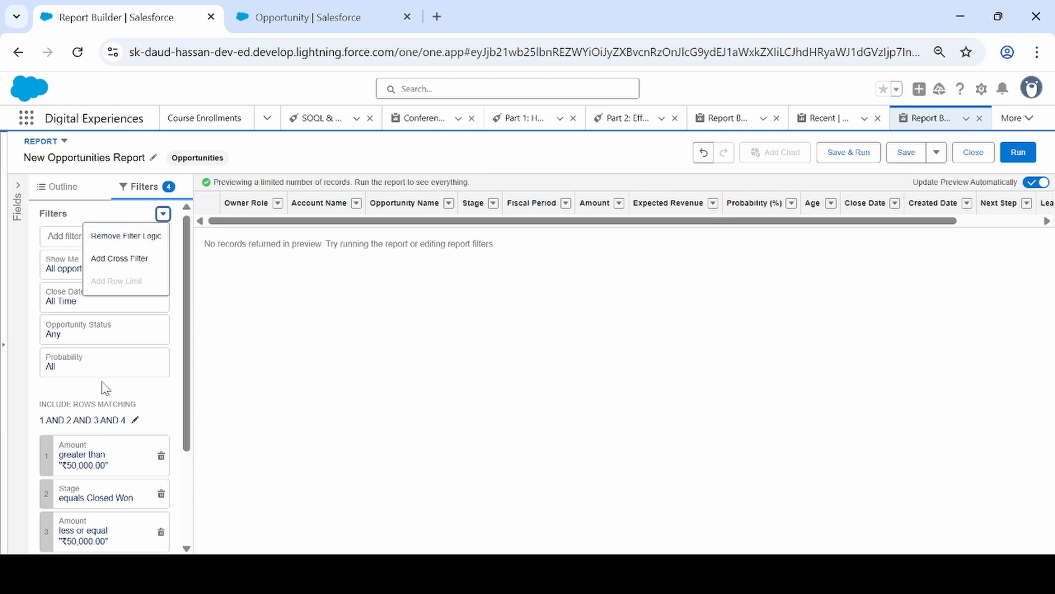
scroll(120, 368, "down", 2)
left_click(135, 335)
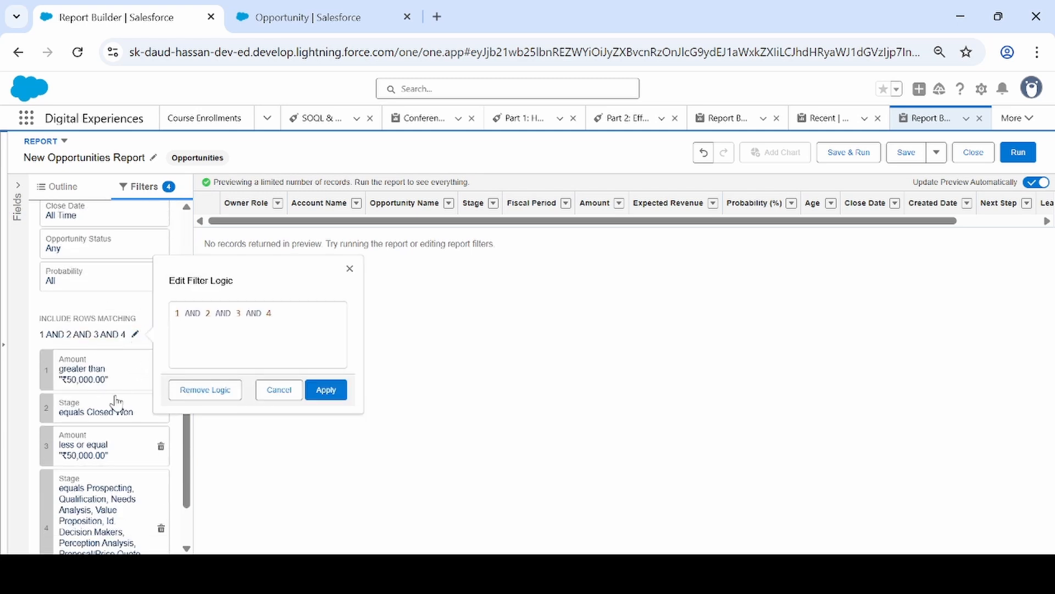
scroll(114, 401, "down", 1)
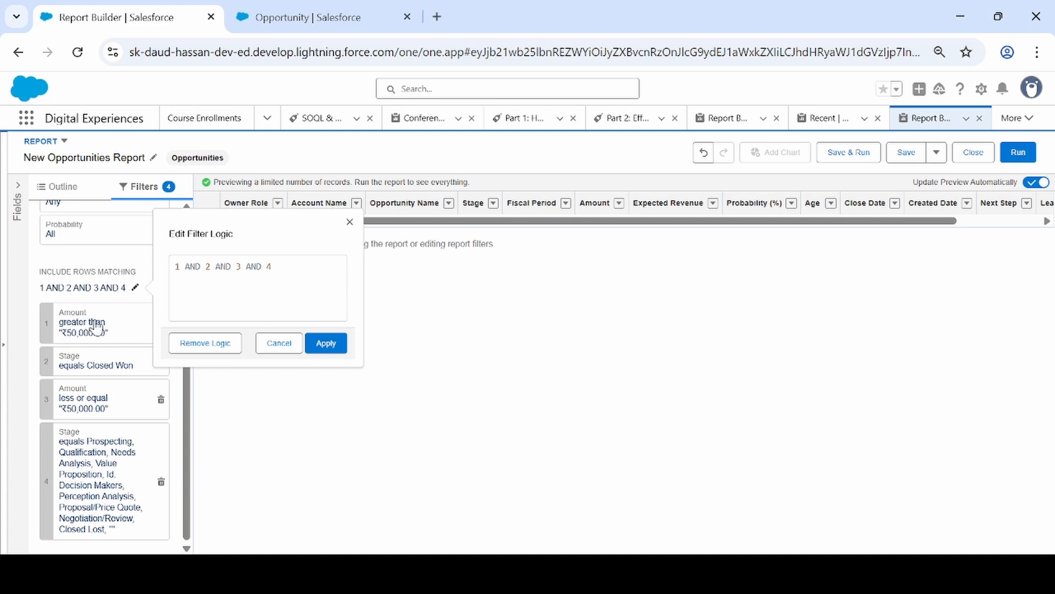
left_click(209, 267)
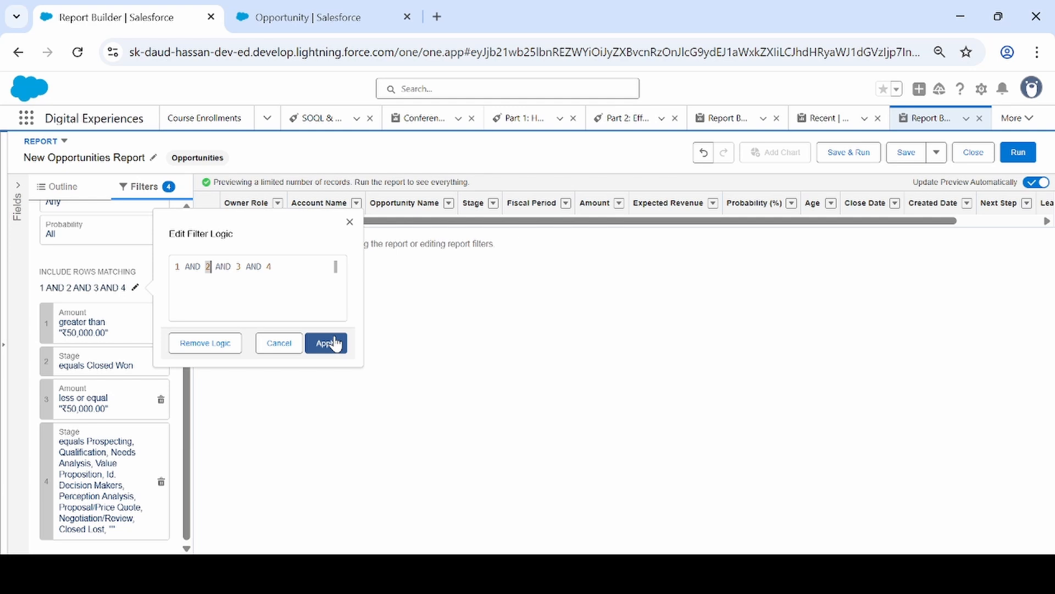
type(")")
key("Left")
key("Left")
type("(")
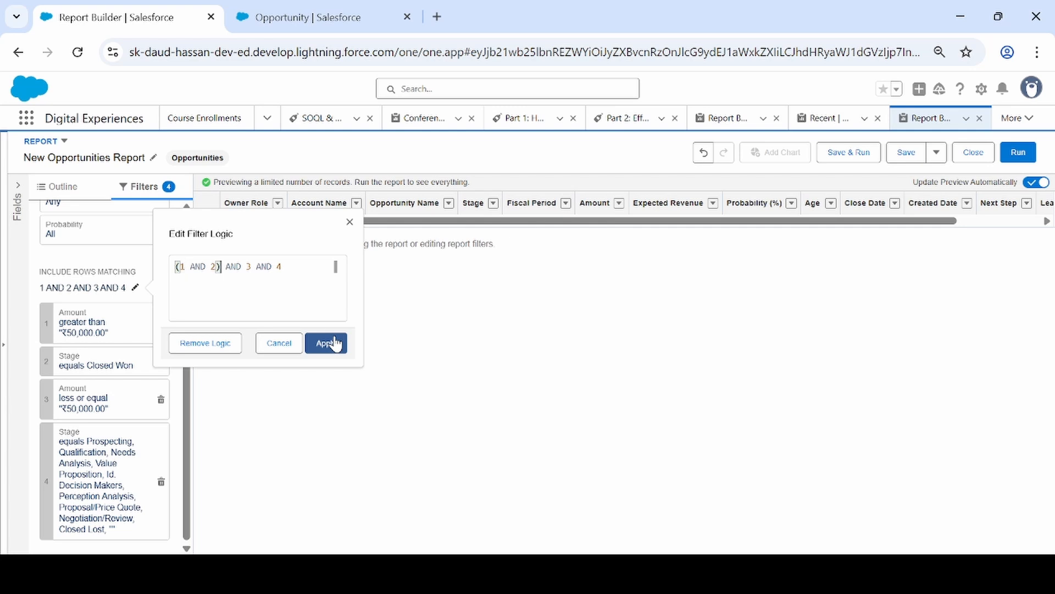
Complete the filter logic as (1 AND 2) OR (3 AND 4) and apply it to the report.
type("OR")
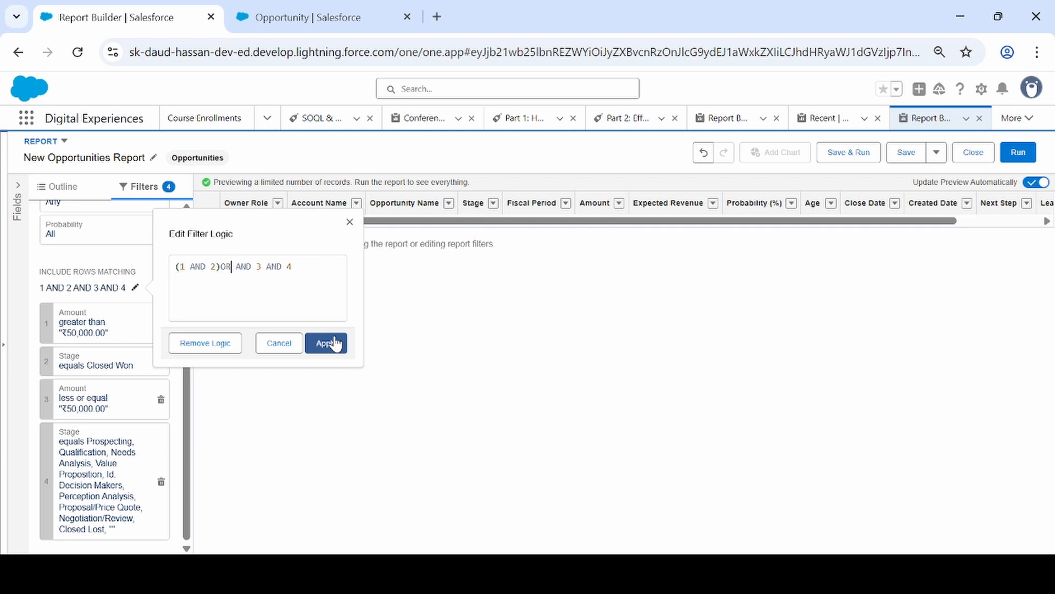
key("Left")
key("BackSpace")
key("BackSpace")
key("BackSpace")
key("BackSpace")
type("()")
key("Left")
key("Delete")
key("End")
type(")")
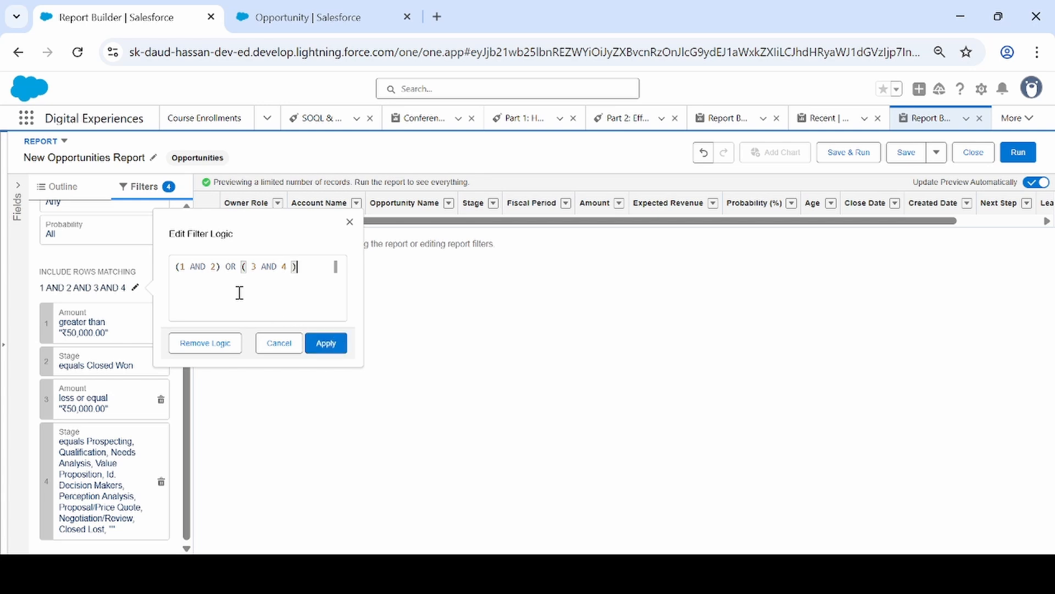
left_click(336, 345)
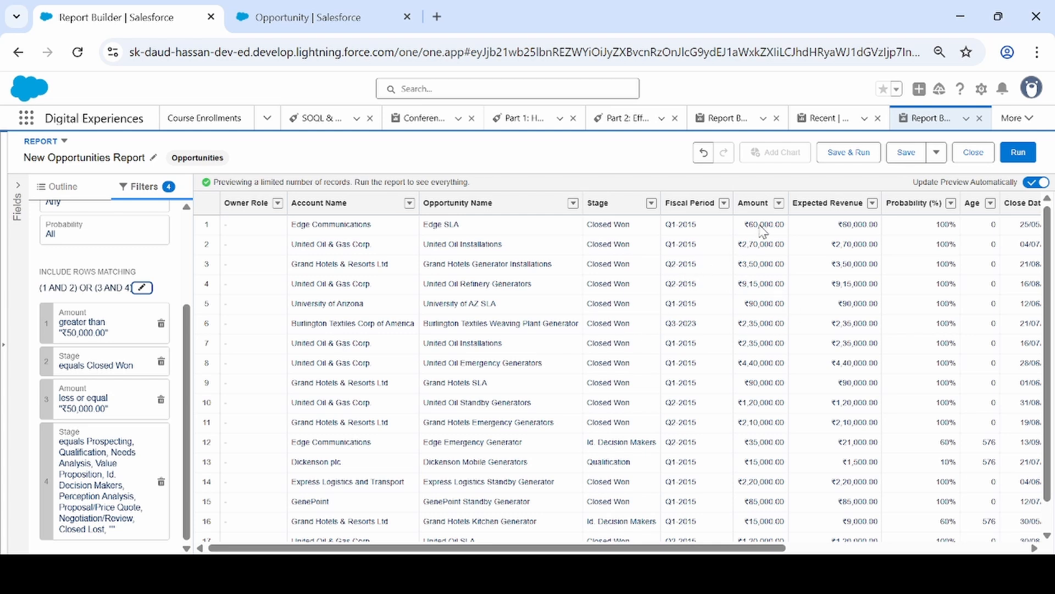
Examine the Amount and Stage values in the report preview, and run the report to review all its rows.
scroll(758, 225, "up", 5)
scroll(759, 225, "right", 5)
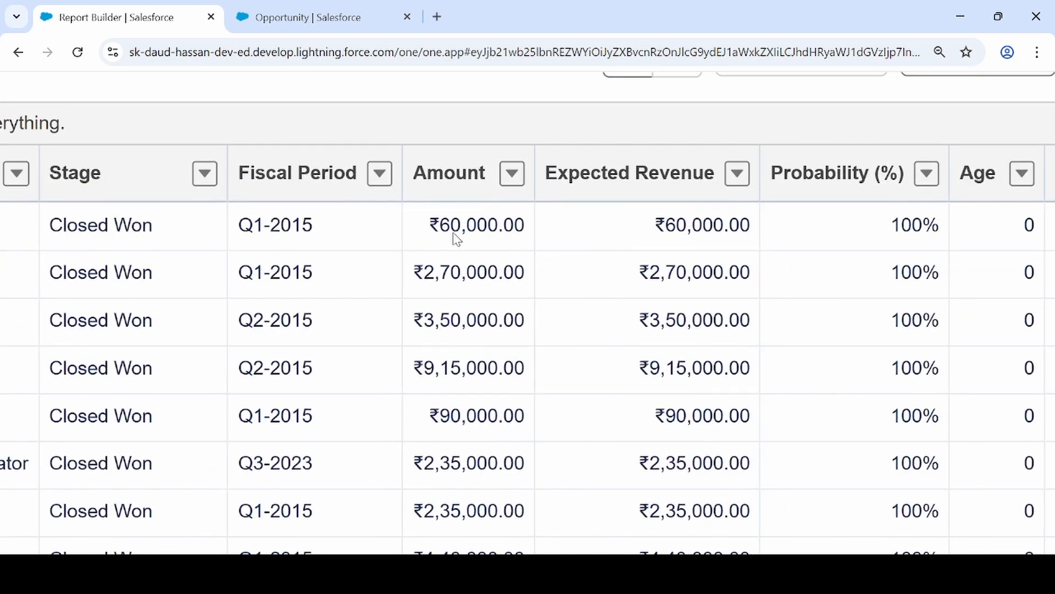
scroll(454, 238, "down", 5)
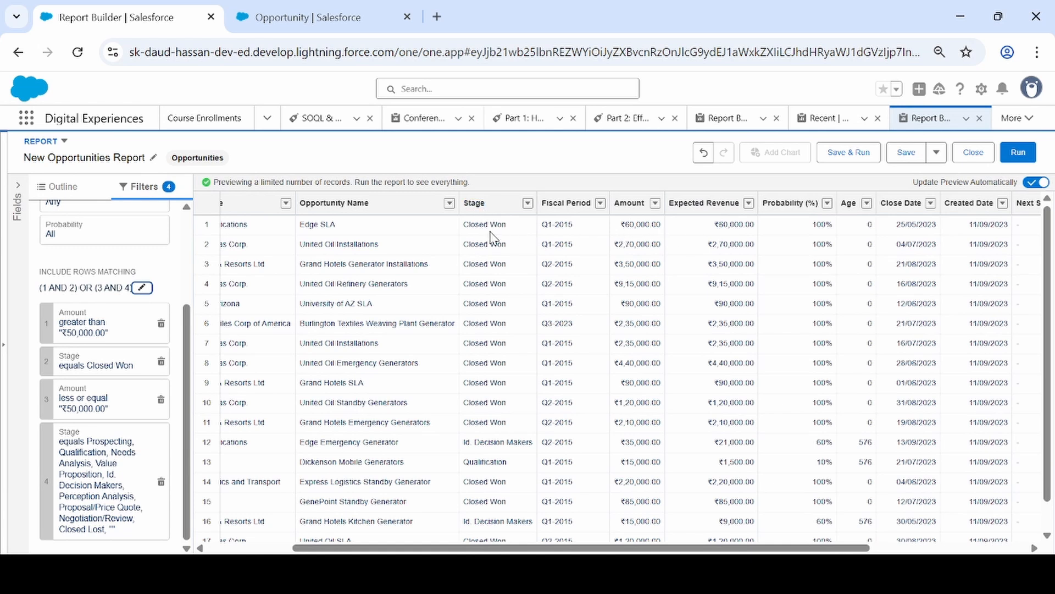
scroll(532, 348, "down", 1)
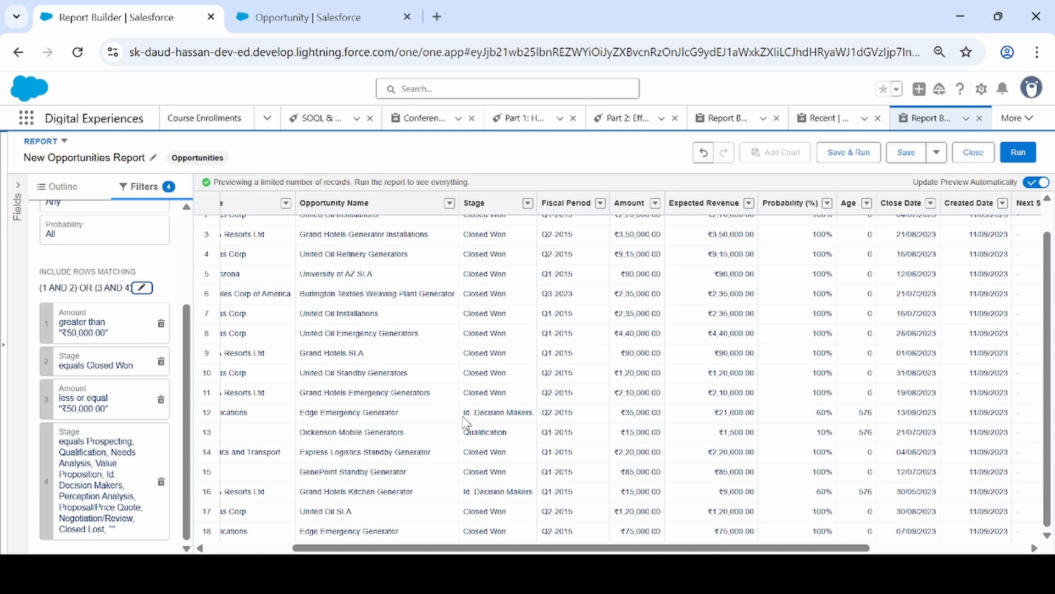
left_click(211, 416)
left_click(1019, 152)
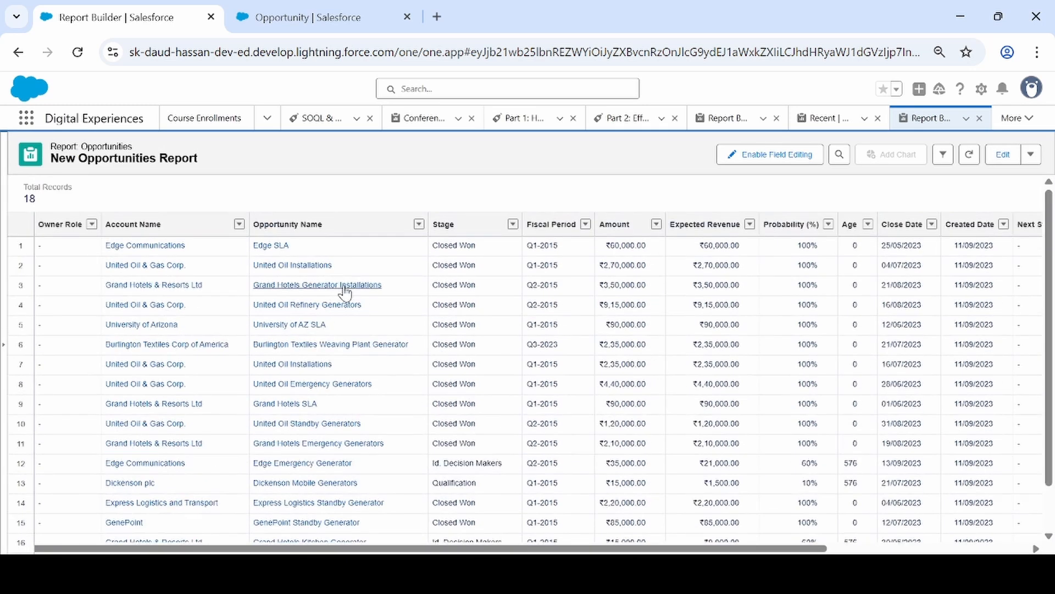
scroll(341, 382, "down", 2)
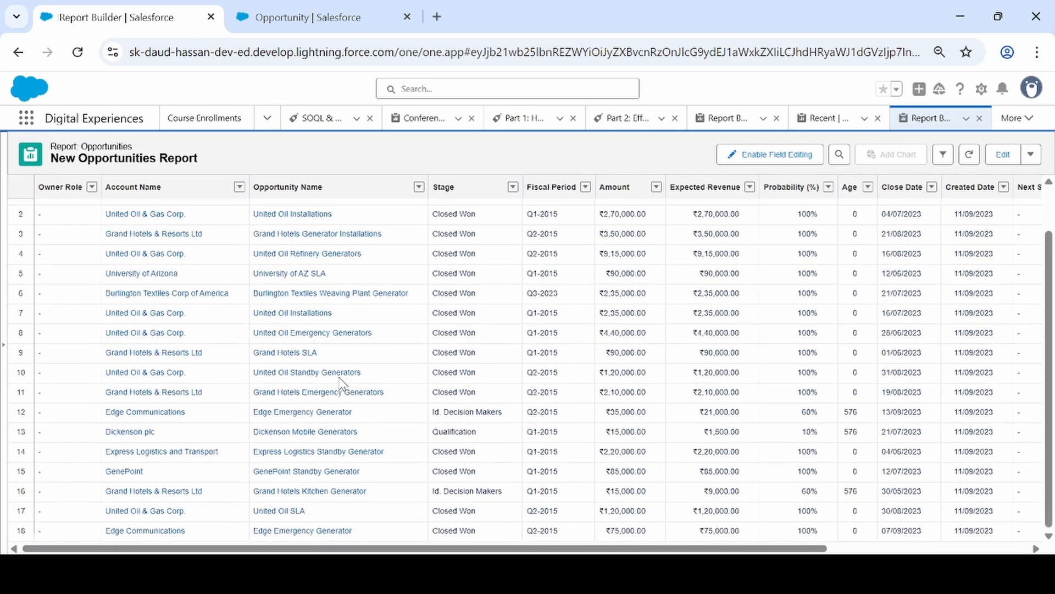
scroll(656, 381, "up", 2)
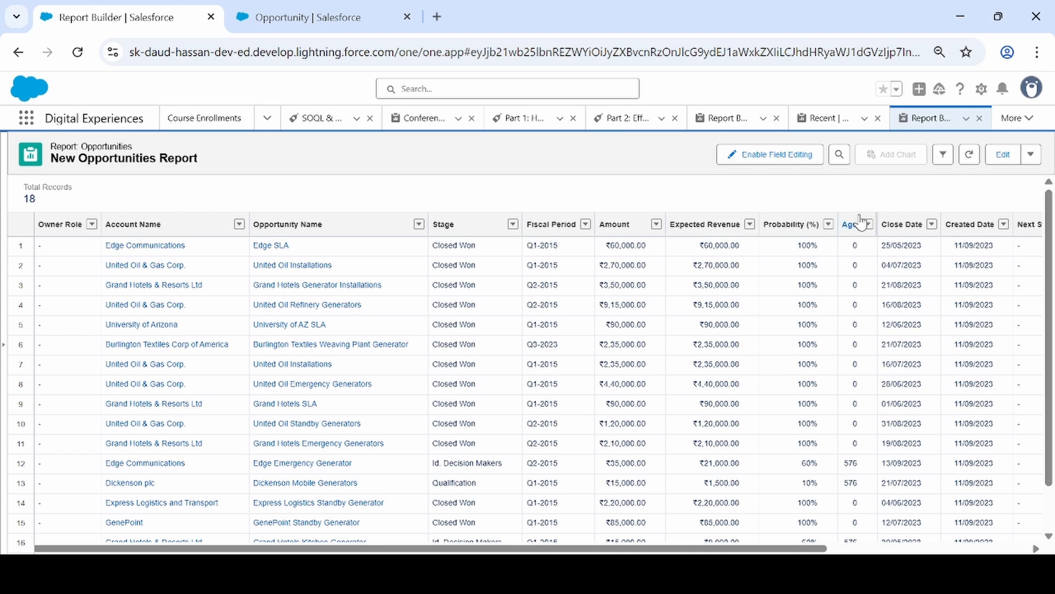
Reopen the report for editing and change the fourth filter so Stage equals only Closed Won, applying the change.
left_click(999, 159)
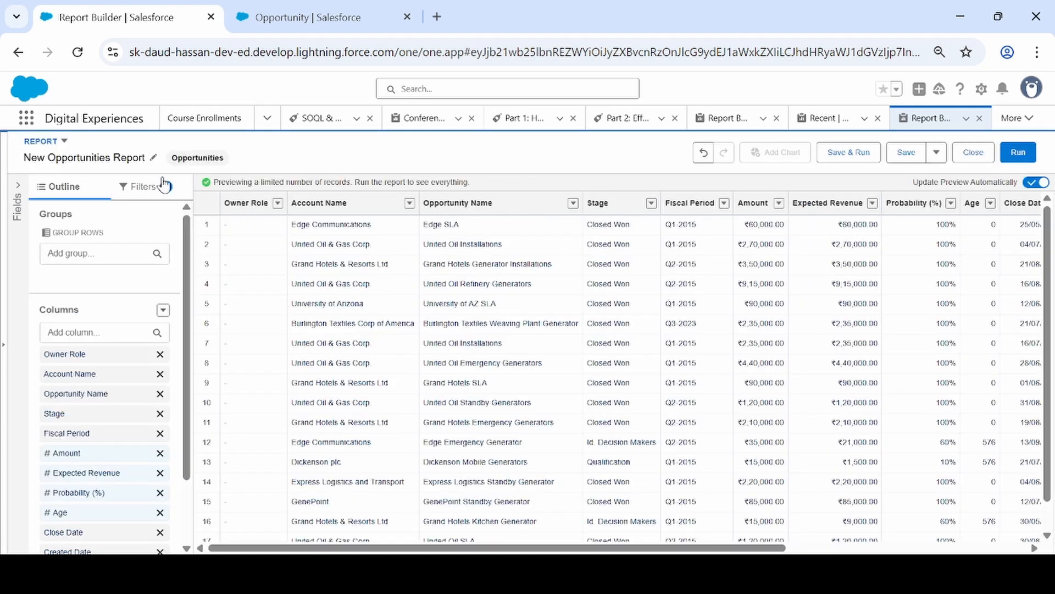
left_click(163, 185)
scroll(83, 493, "down", 5)
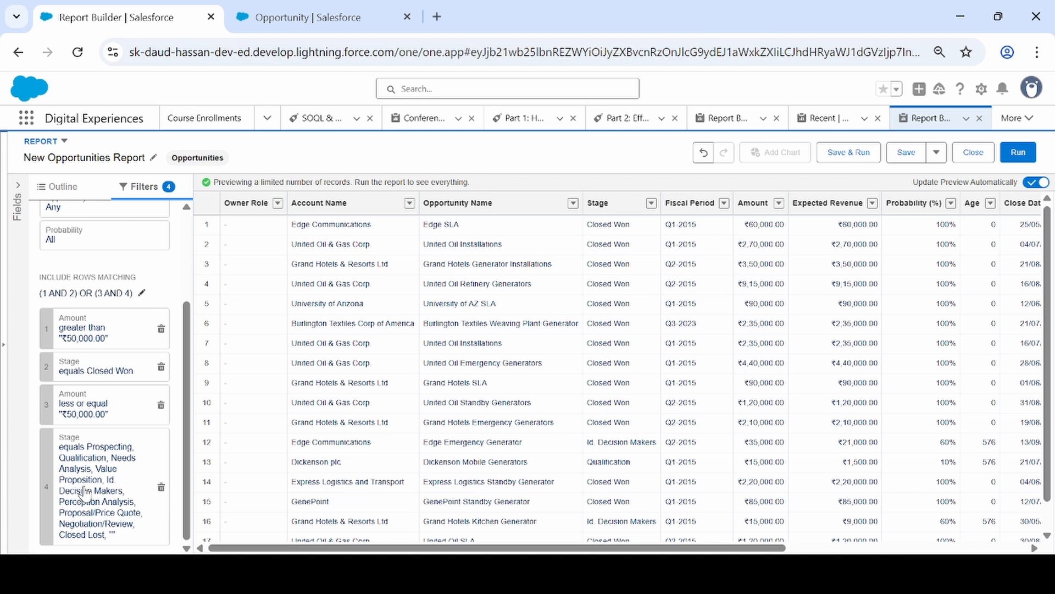
left_click(83, 493)
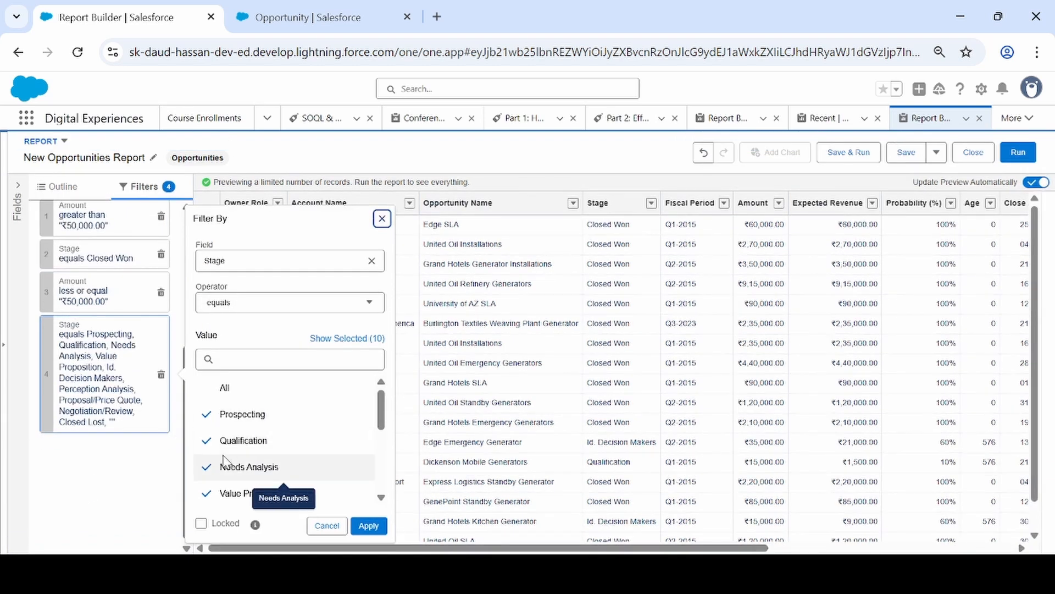
scroll(223, 461, "down", 1)
scroll(223, 461, "up", 1)
left_click(227, 403)
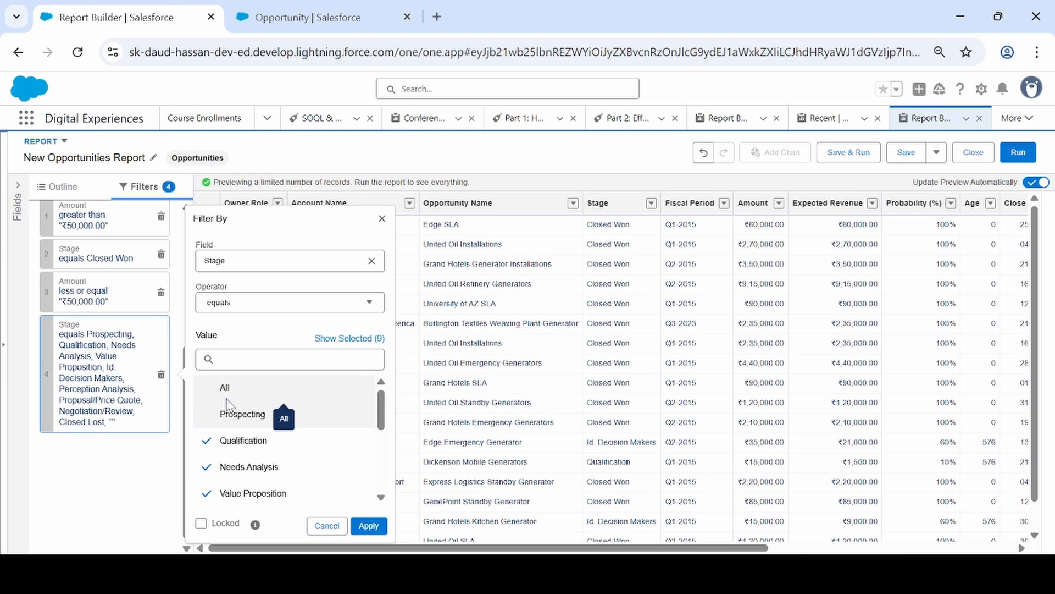
left_click(239, 399)
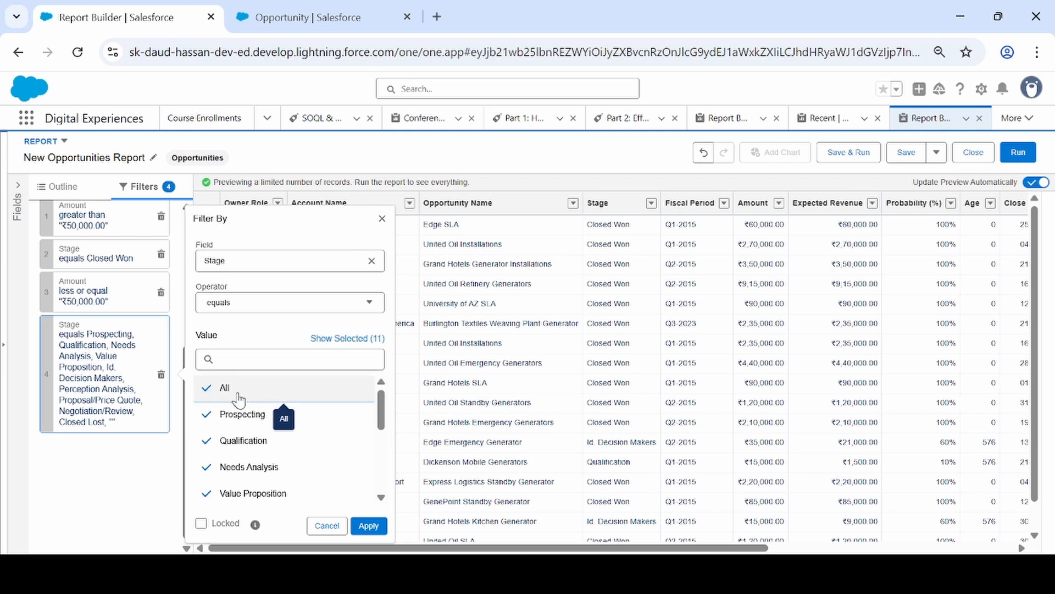
left_click(239, 399)
scroll(242, 407, "down", 3)
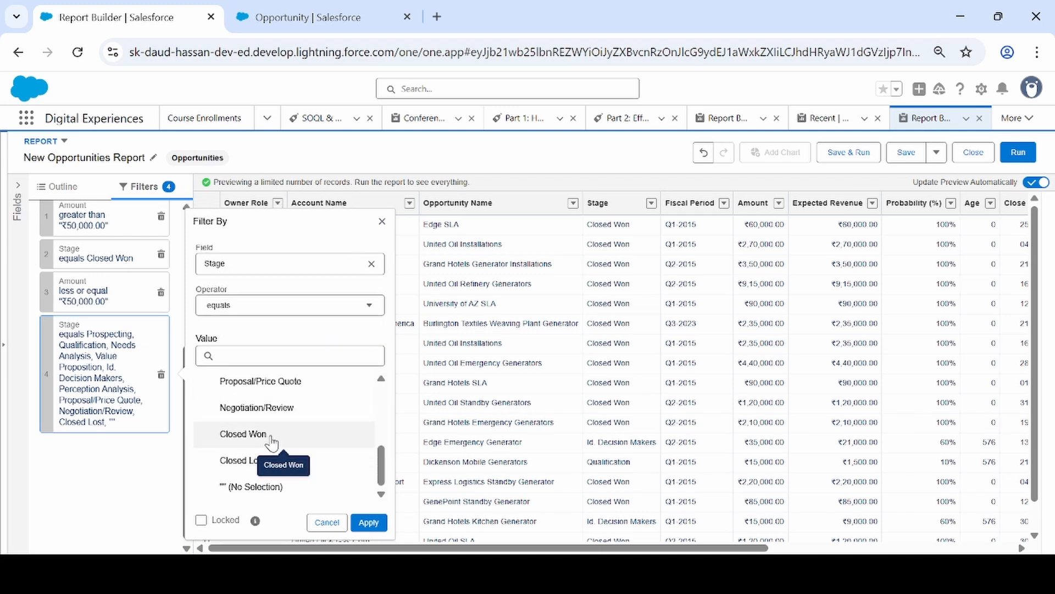
left_click(243, 434)
left_click(372, 530)
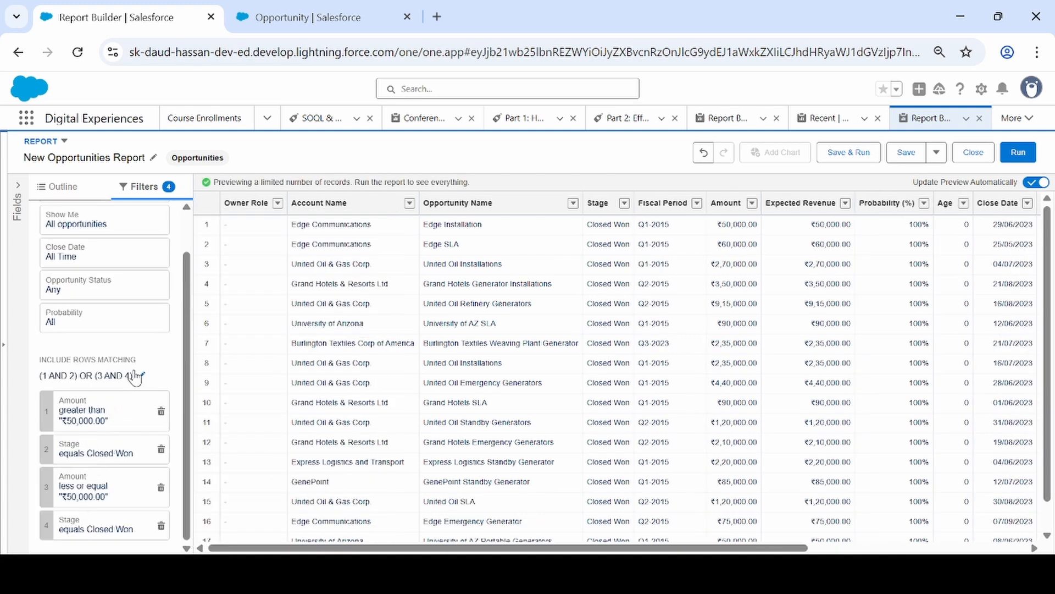
Change the filter logic to (1 AND 2) OR (3 AND (NOT 4)) and apply it to the report.
left_click(142, 376)
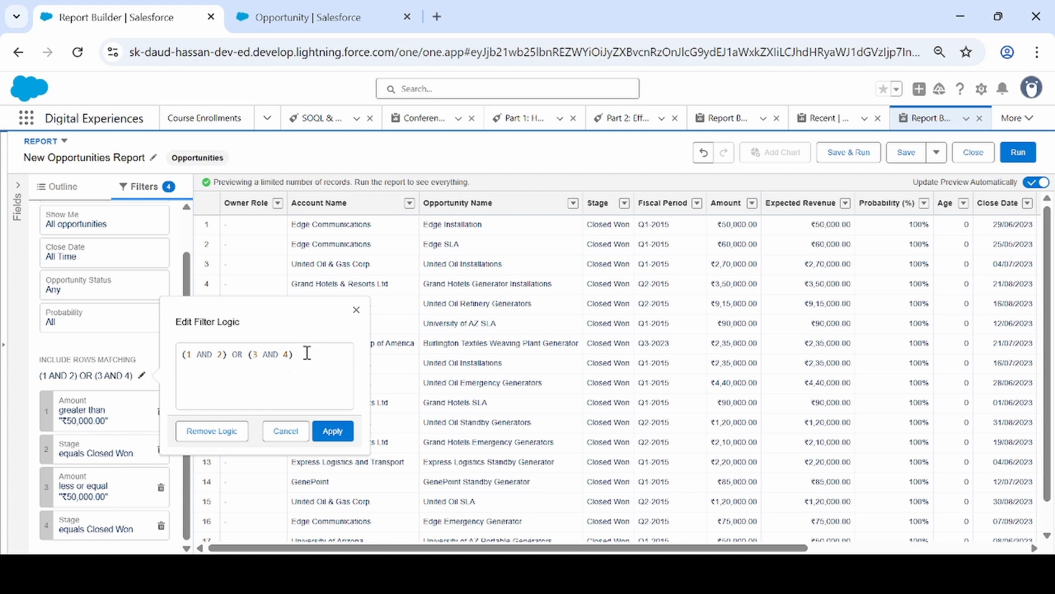
left_click(286, 354)
type(")")
key("BackSpace")
type("(NOT 4)")
left_click(333, 432)
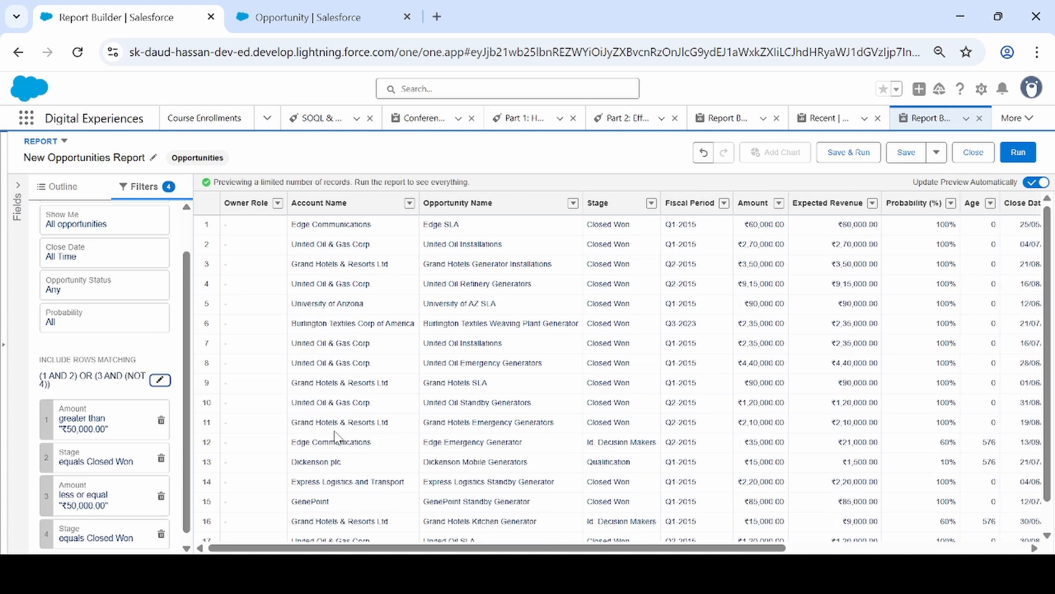
scroll(98, 481, "down", 1)
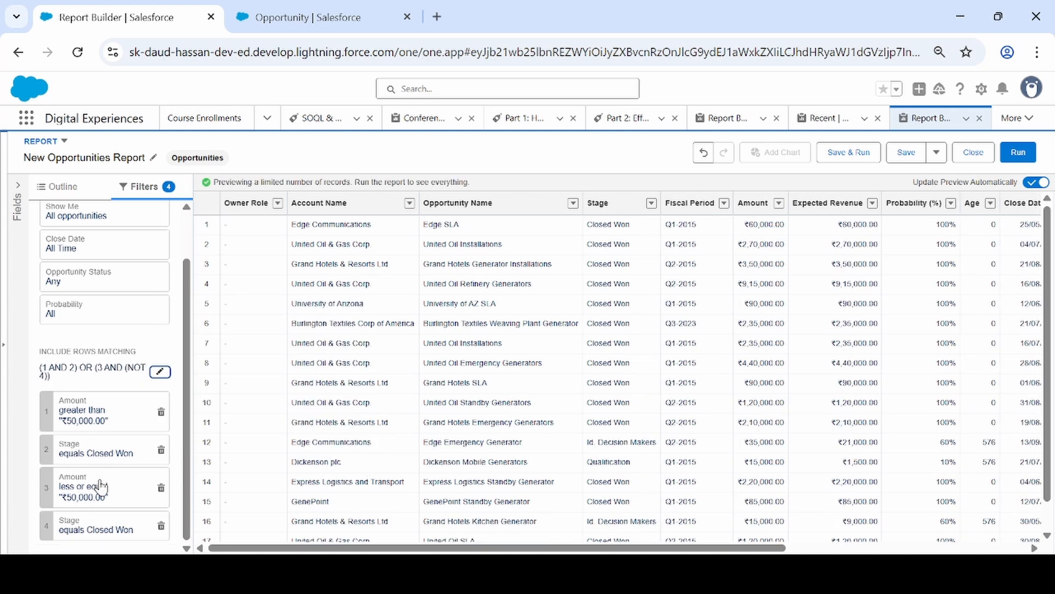
Review the filter conditions, then run the report and examine its Stage and Amount columns.
scroll(502, 428, "down", 1)
scroll(502, 428, "up", 1)
left_click(1021, 151)
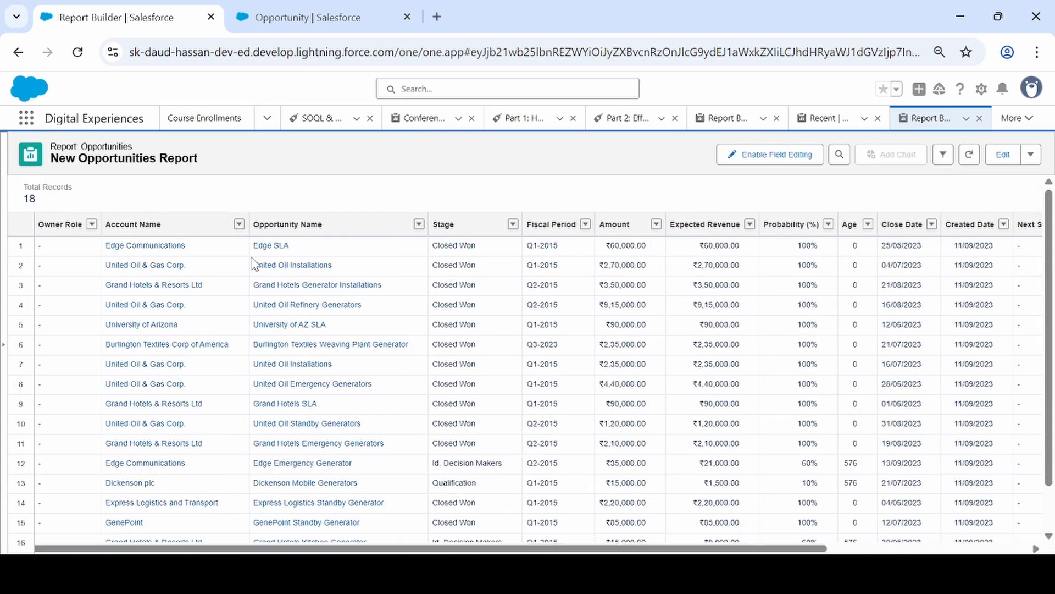
scroll(407, 378, "right", 2)
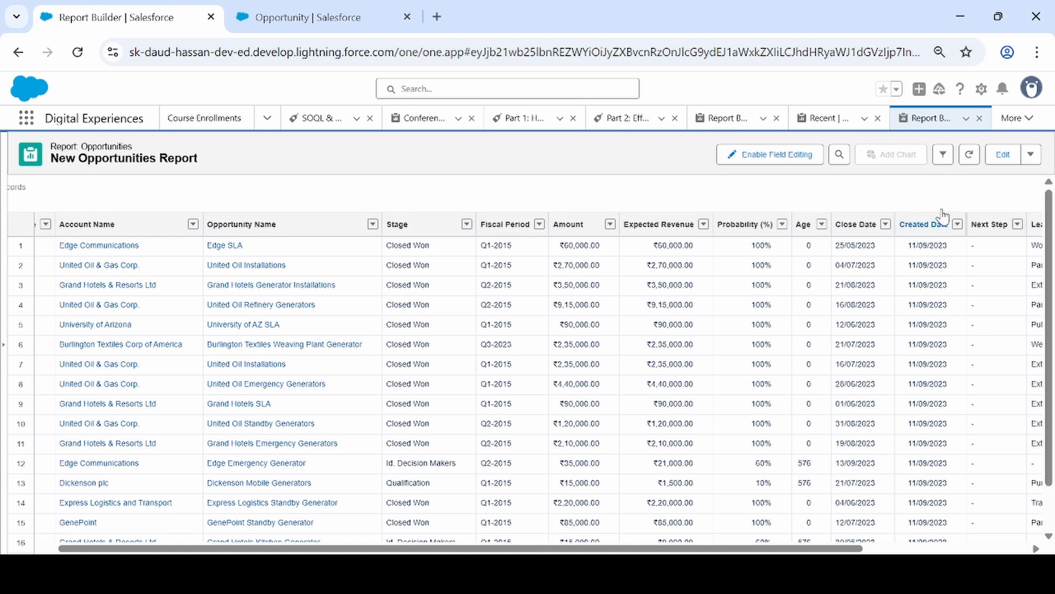
Reopen the report for editing and examine the Locked option of the first Amount filter, closing the filter without changes.
left_click(1003, 155)
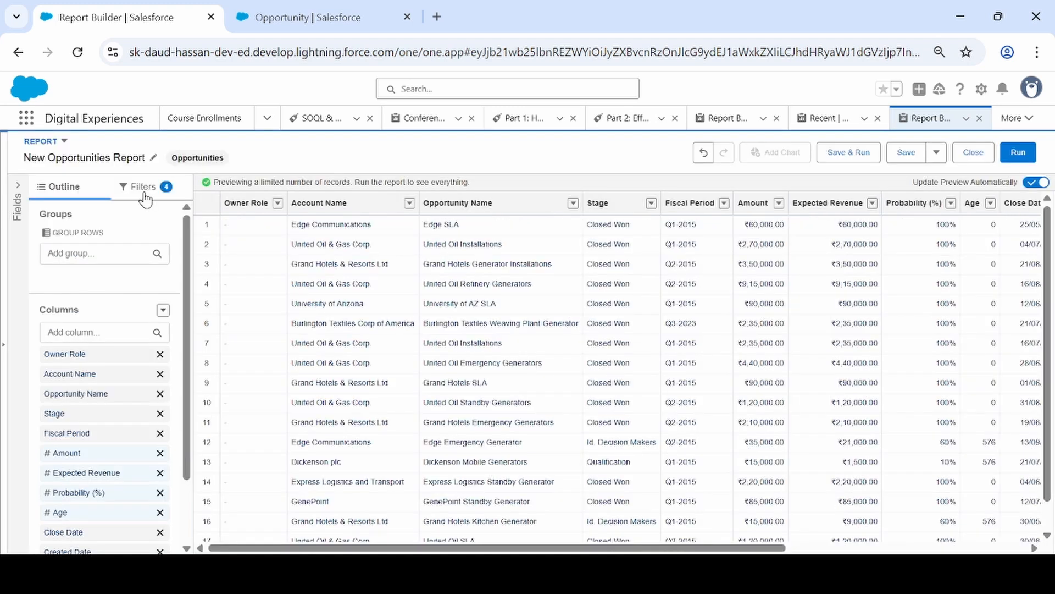
left_click(145, 190)
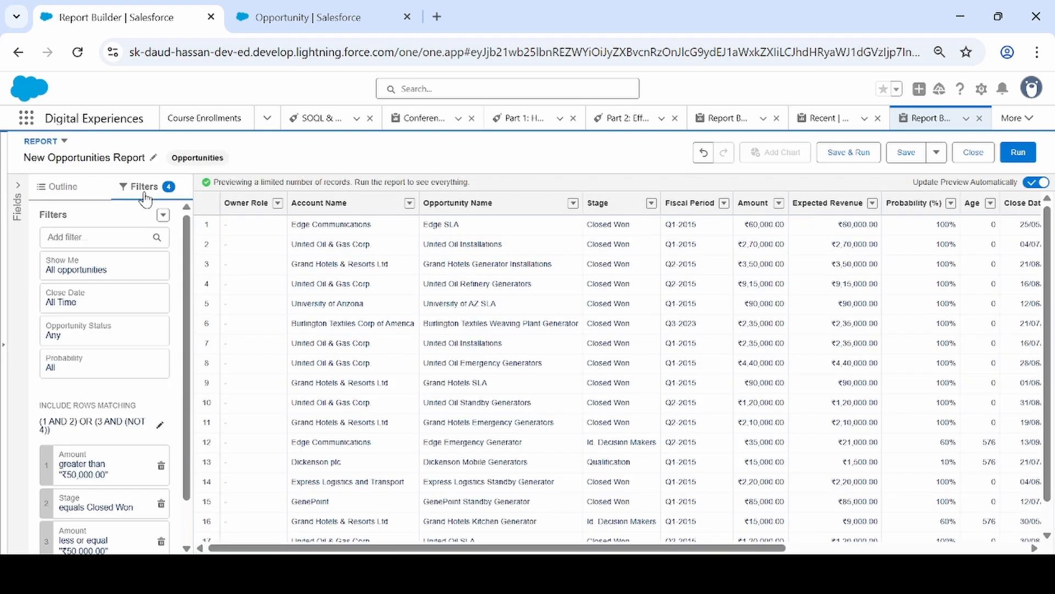
scroll(101, 386, "down", 3)
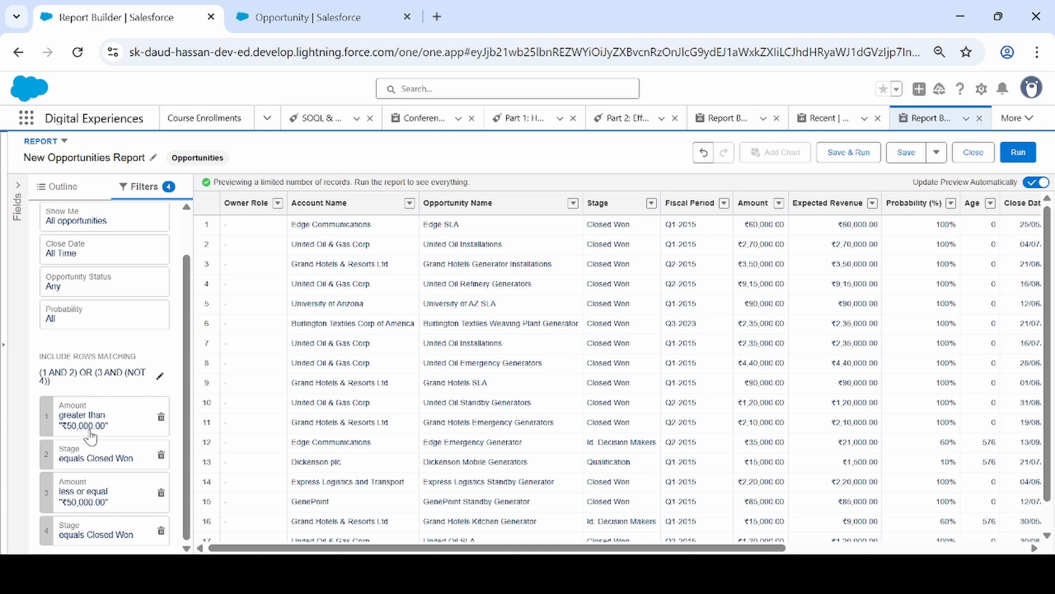
left_click(98, 415)
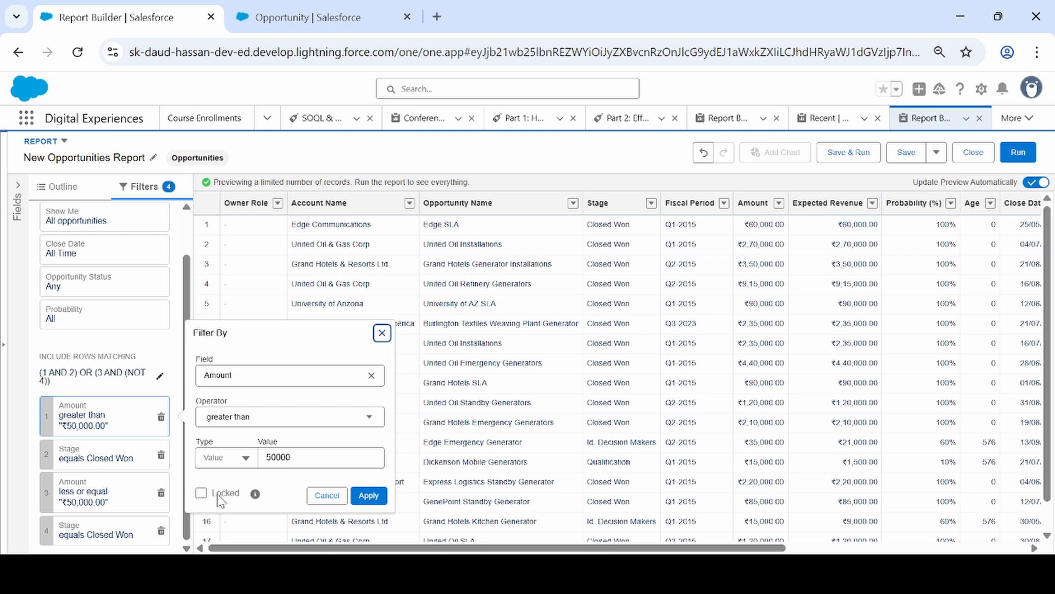
mouse_move(255, 499)
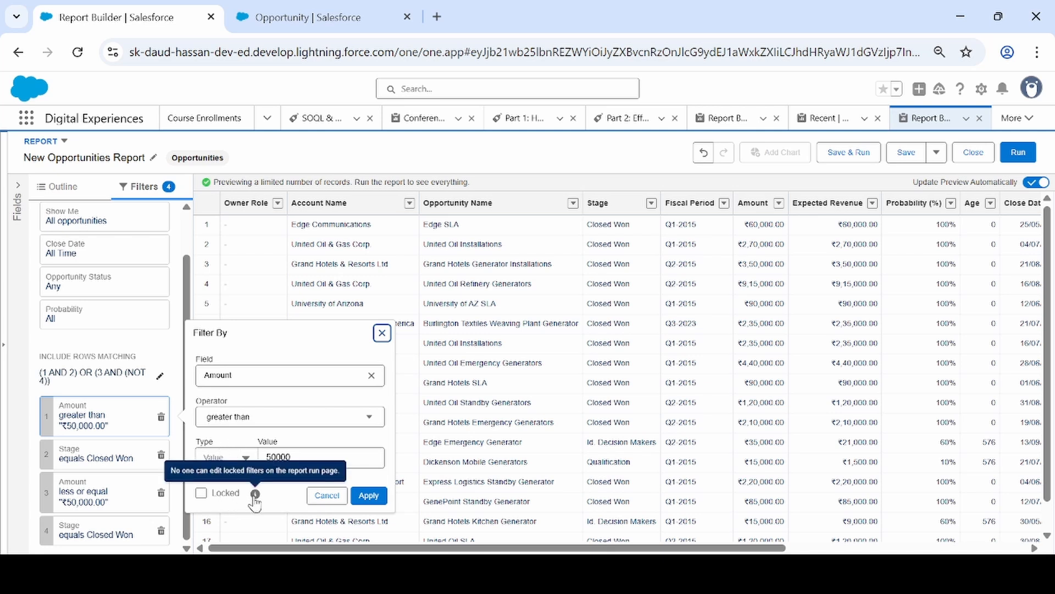
scroll(254, 501, "up", 5)
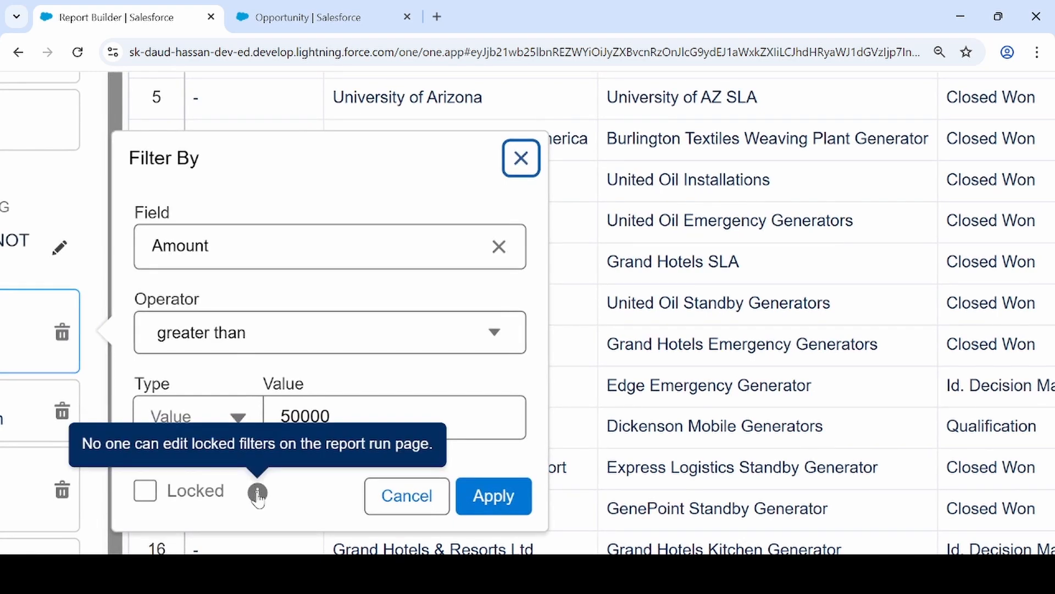
scroll(257, 498, "down", 5)
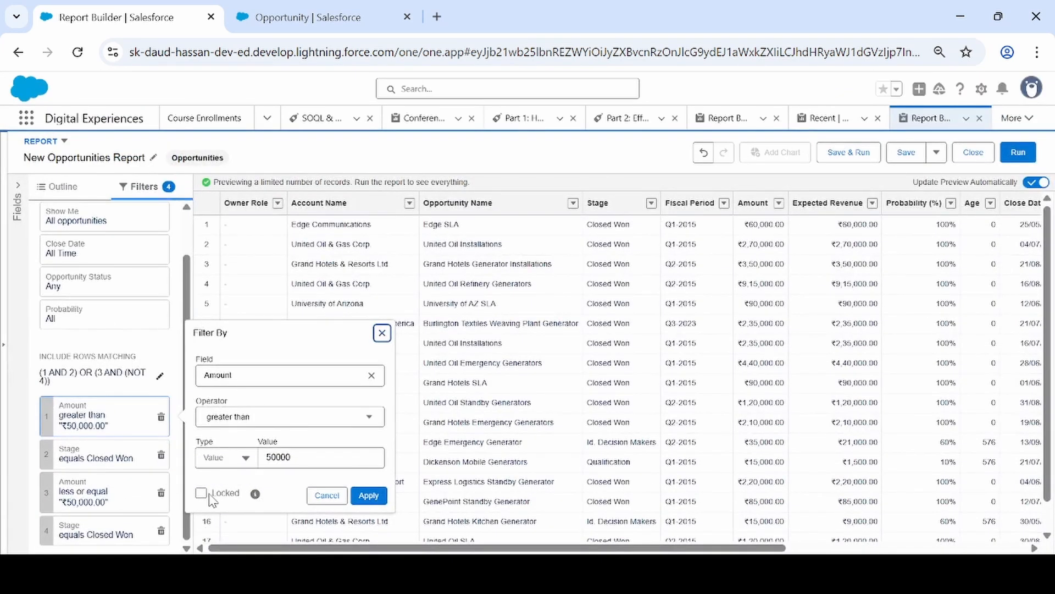
left_click(382, 333)
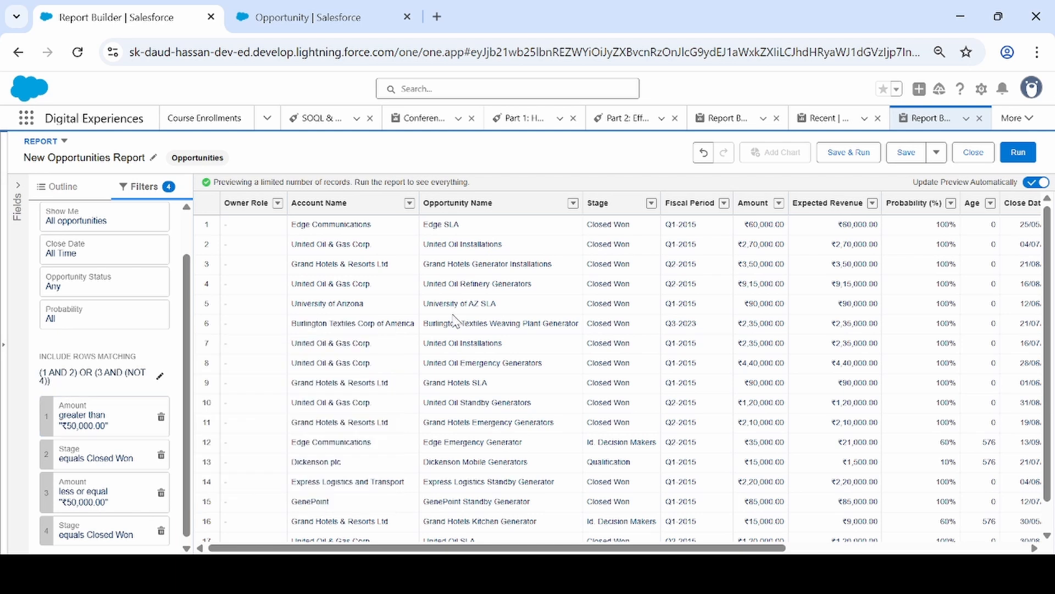
Run the report and, from its run page filters, set the first Amount filter to greater than 60000 and apply it.
left_click(1019, 156)
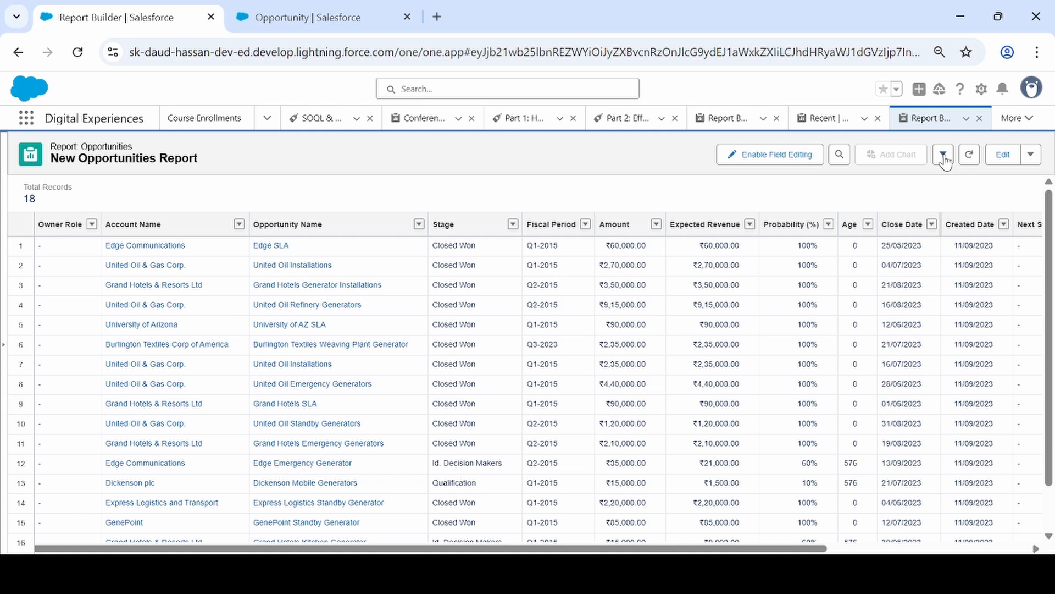
left_click(943, 155)
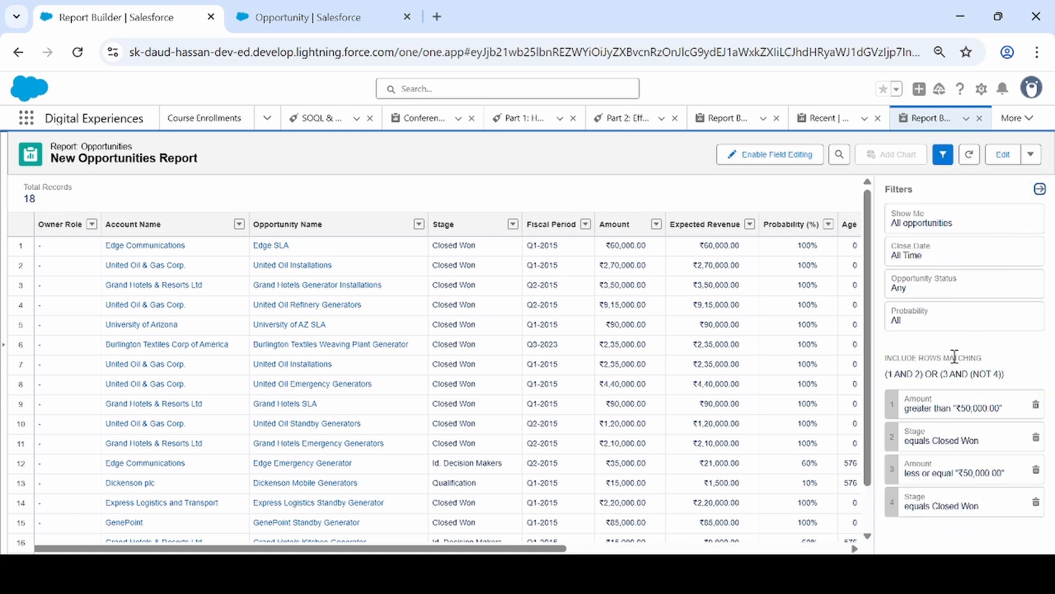
left_click(941, 408)
left_click_drag(801, 438, 751, 439)
type("60")
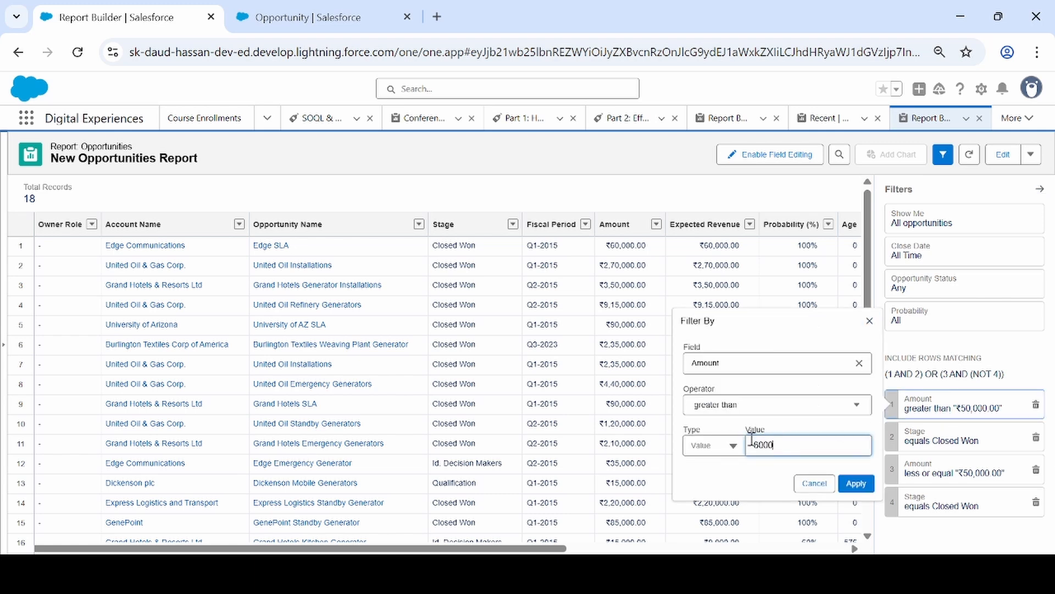
type("000")
left_click(855, 484)
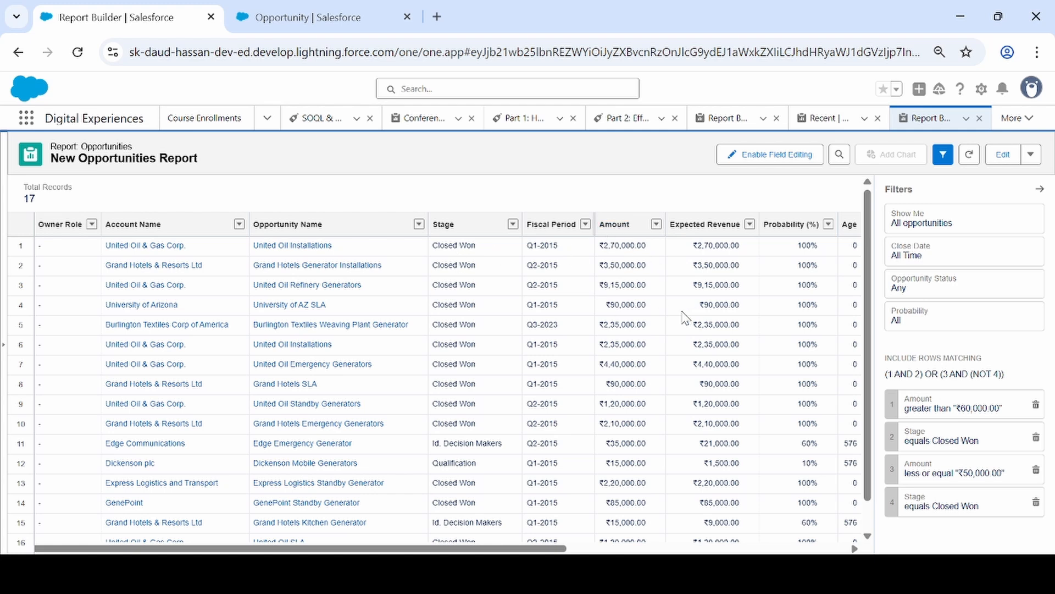
Set the first Amount filter's value back to 50000 on the run page and apply it.
left_click(939, 412)
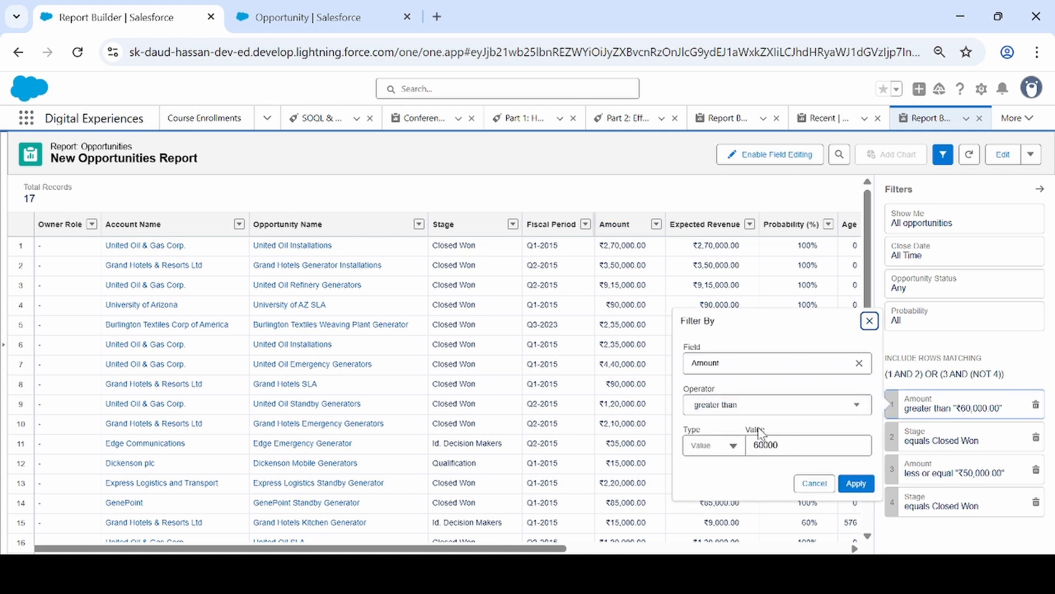
left_click_drag(762, 443, 815, 449)
key("BackSpace")
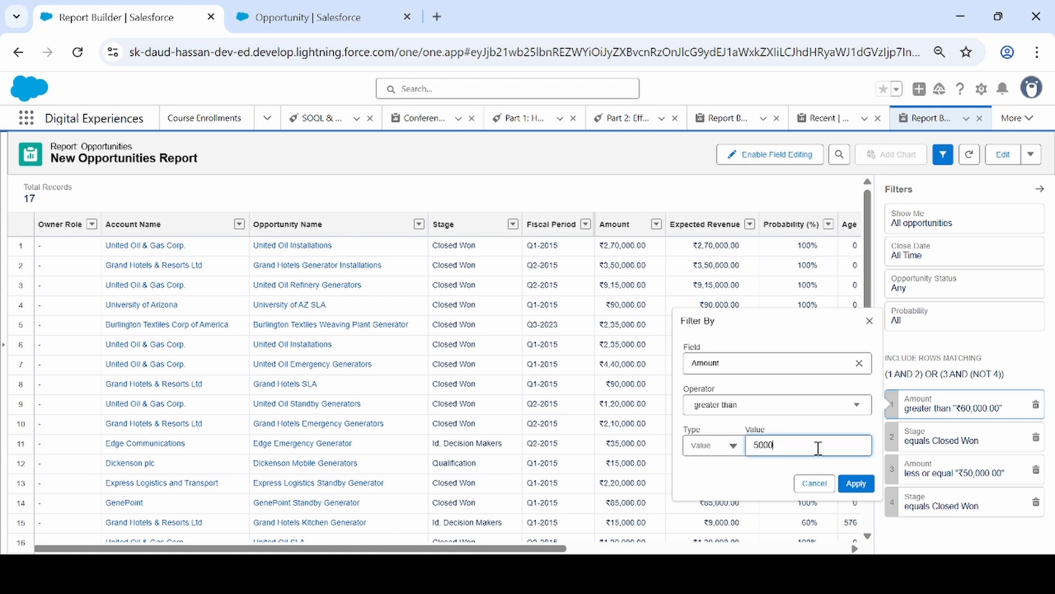
type("50,000")
left_click(856, 484)
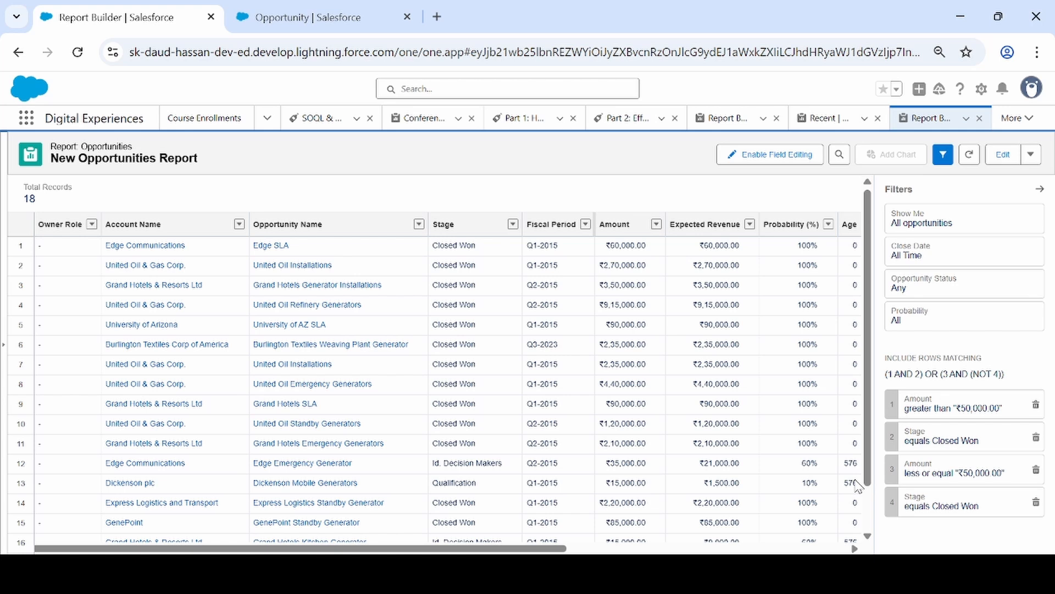
Reopen the report for editing, lock the first filter (Amount greater than 50,000), and apply the change.
left_click(1001, 156)
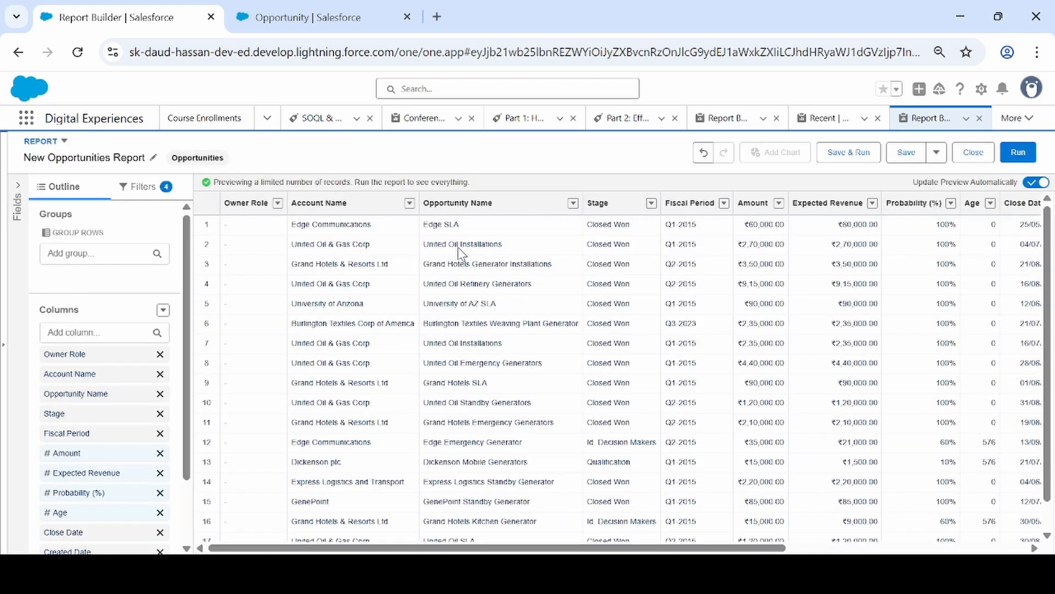
left_click(144, 186)
scroll(80, 418, "down", 1)
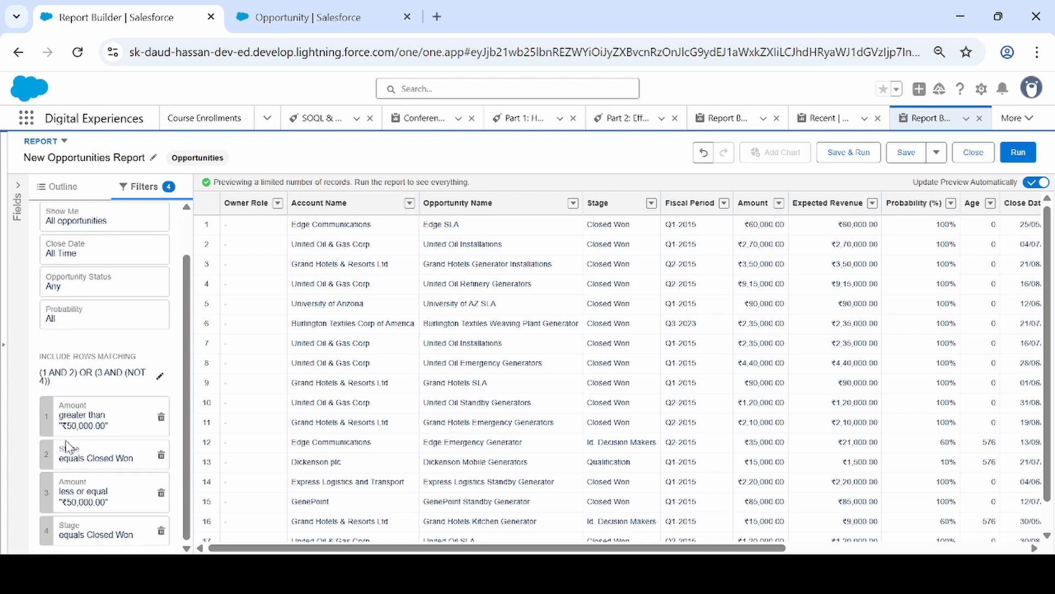
left_click(79, 418)
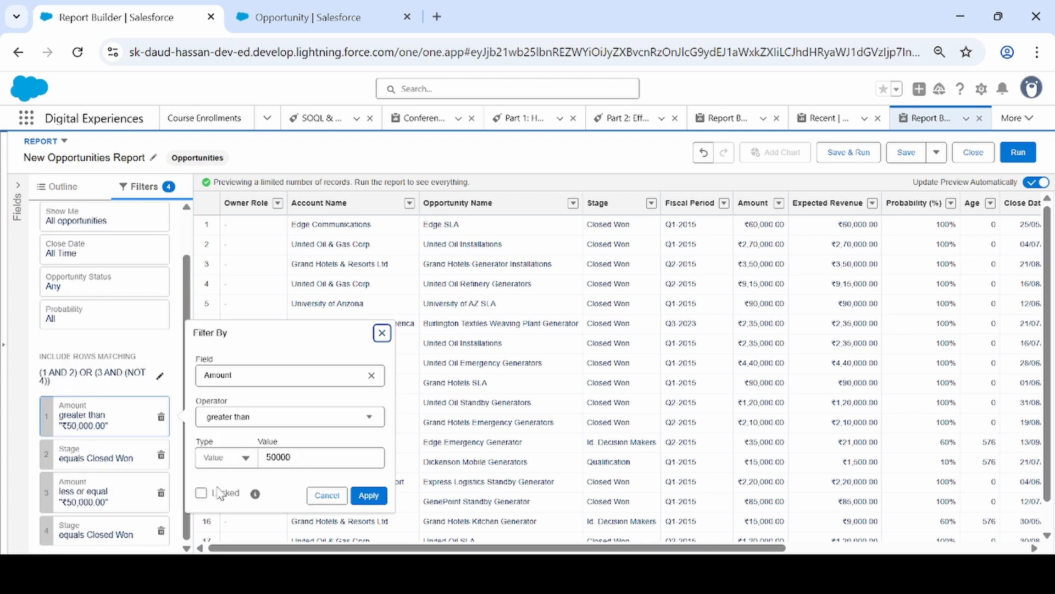
left_click(201, 493)
left_click(370, 495)
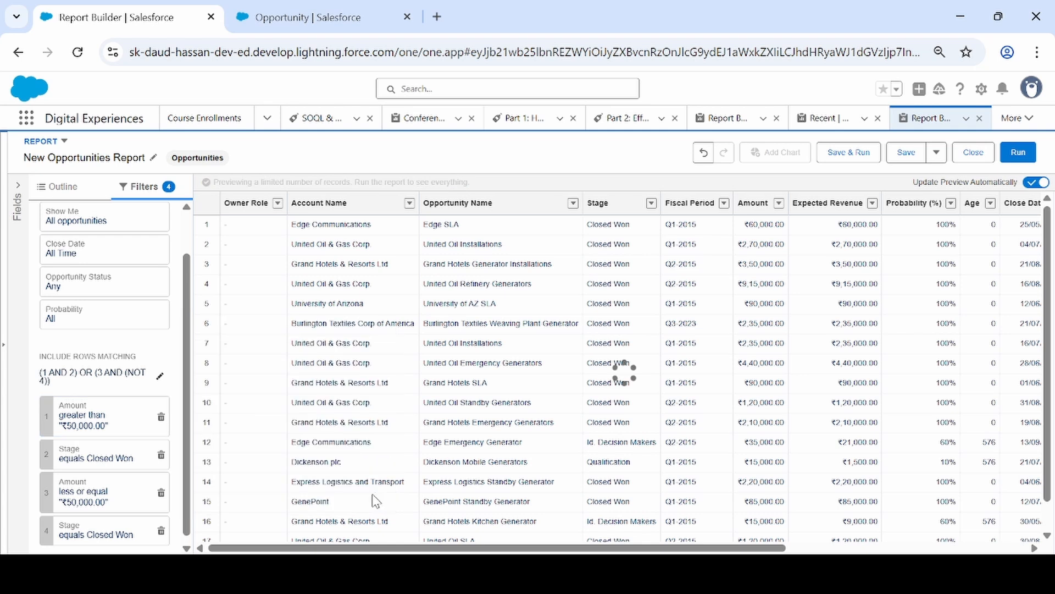
Lock the third filter (Amount less or equal 50,000) and apply the change.
left_click(89, 488)
left_click(201, 523)
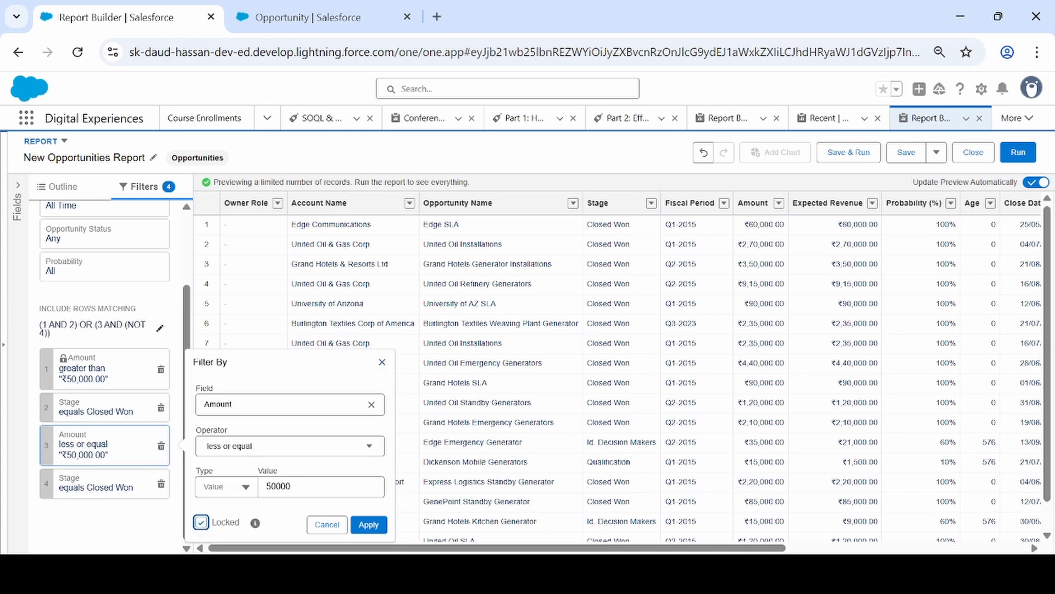
left_click(369, 524)
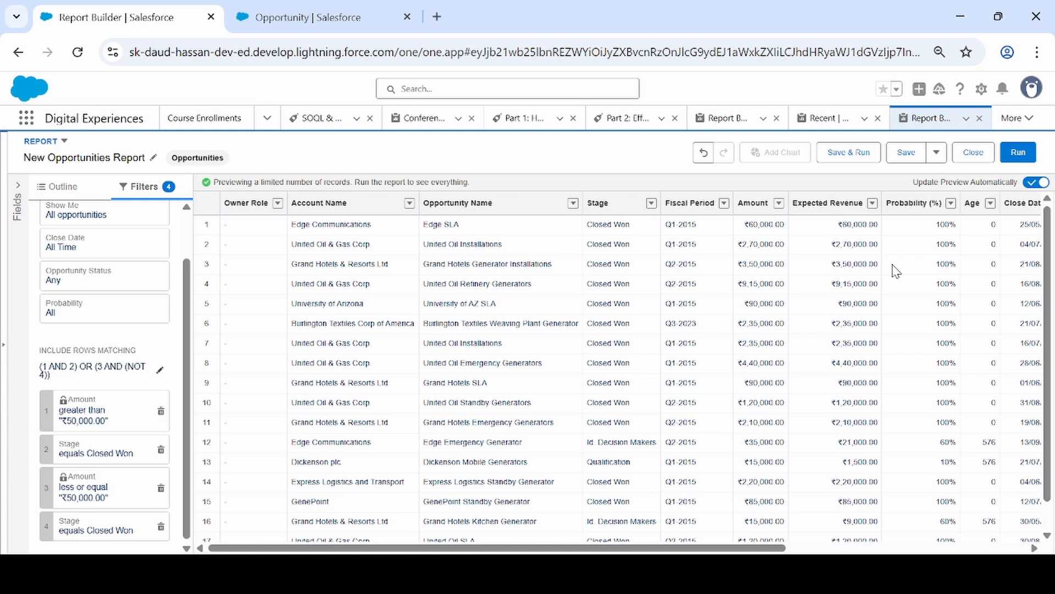
Run the report and check which filters are editable there, opening the second filter on Stage and closing it unchanged.
left_click(1018, 154)
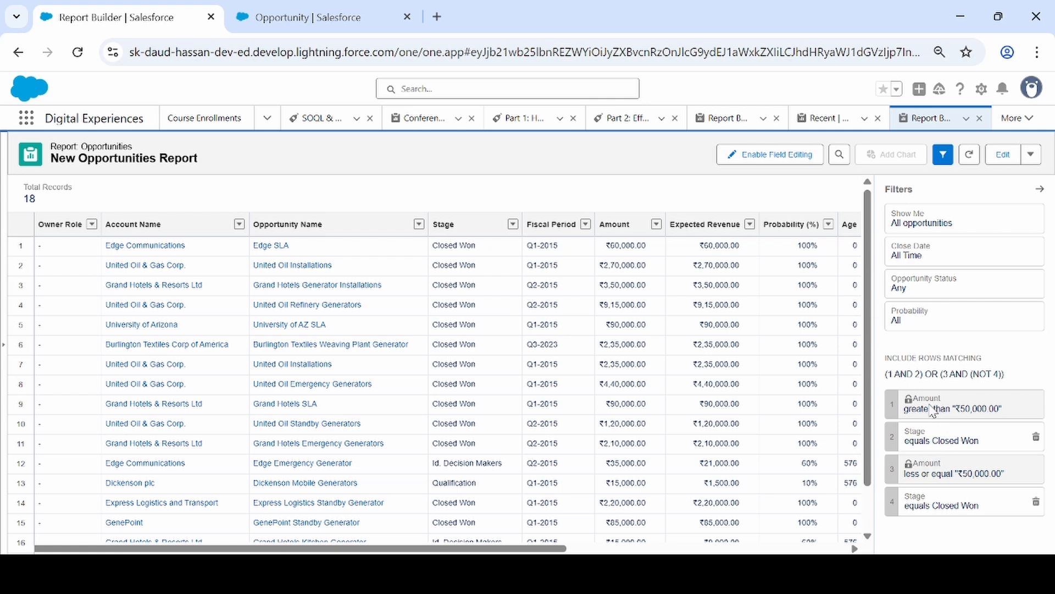
left_click(917, 446)
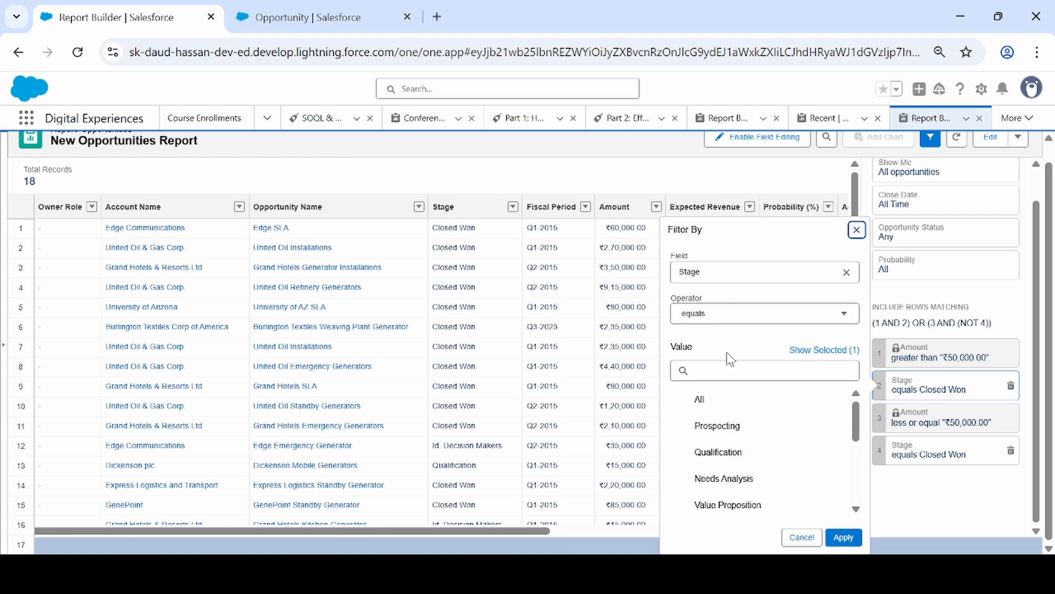
left_click(856, 229)
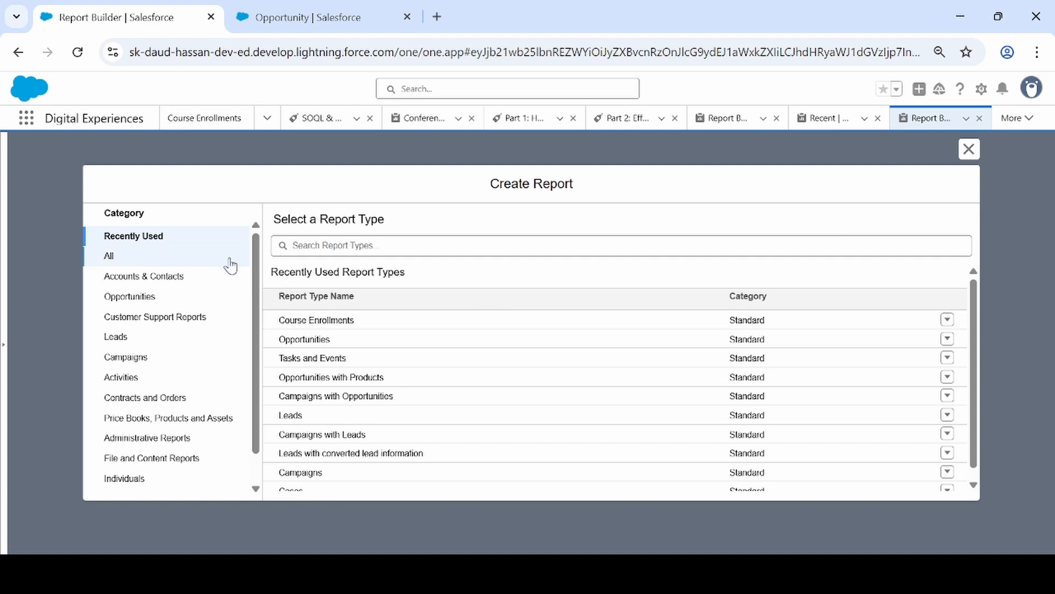
Start a new report using the Accounts report type from the list of all report types.
left_click(217, 256)
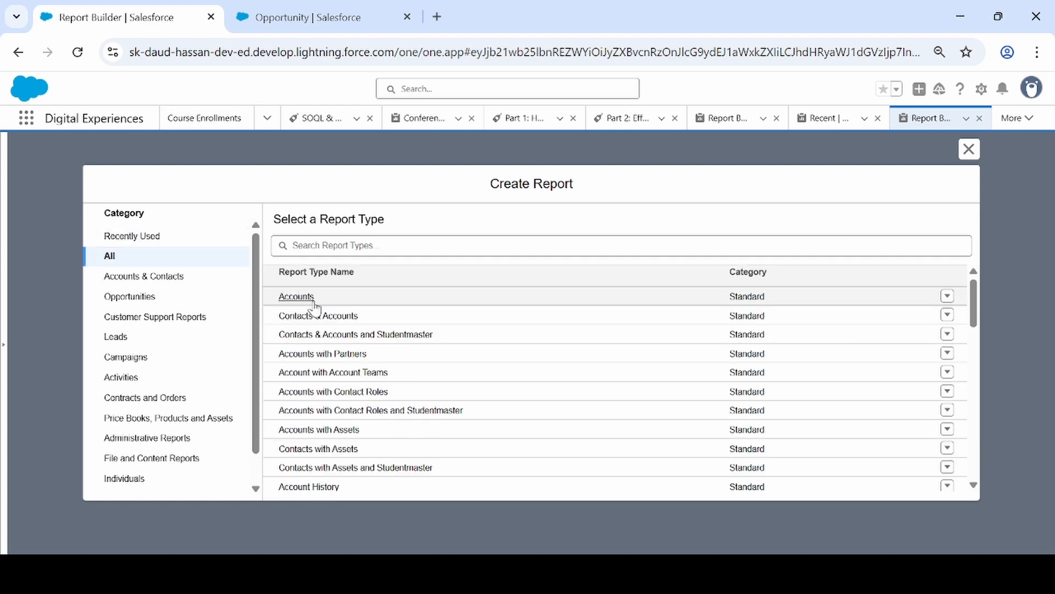
left_click(311, 301)
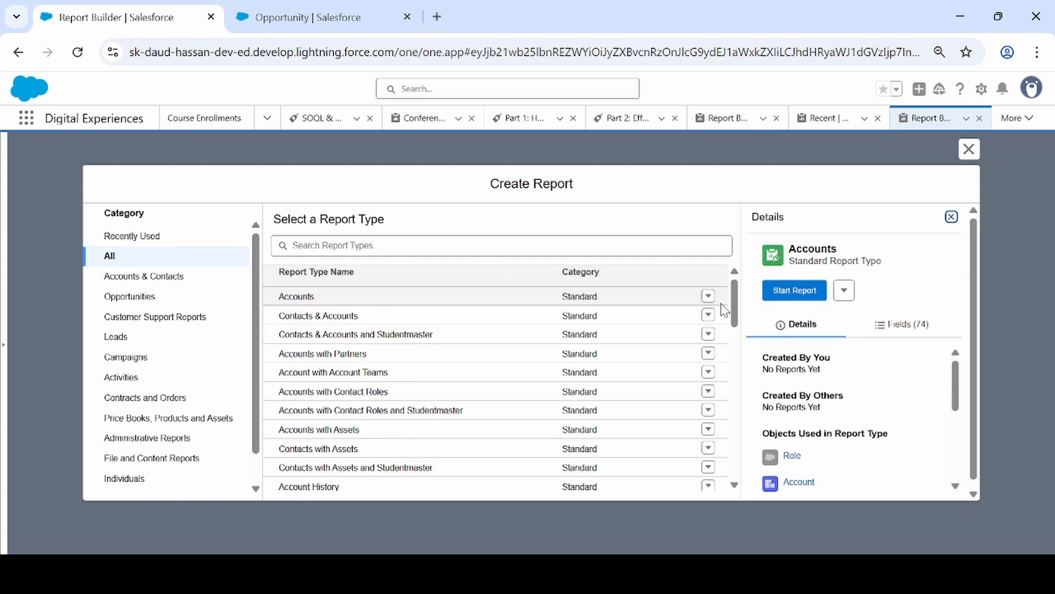
left_click(792, 295)
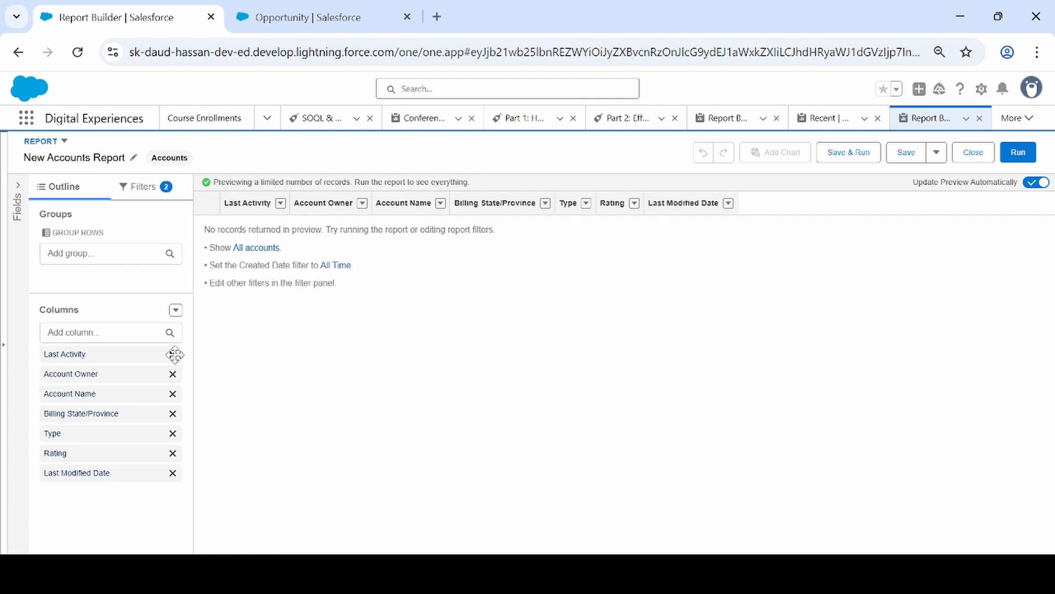
Set the new accounts report's Created Date filter range to All Time and apply it.
left_click(144, 187)
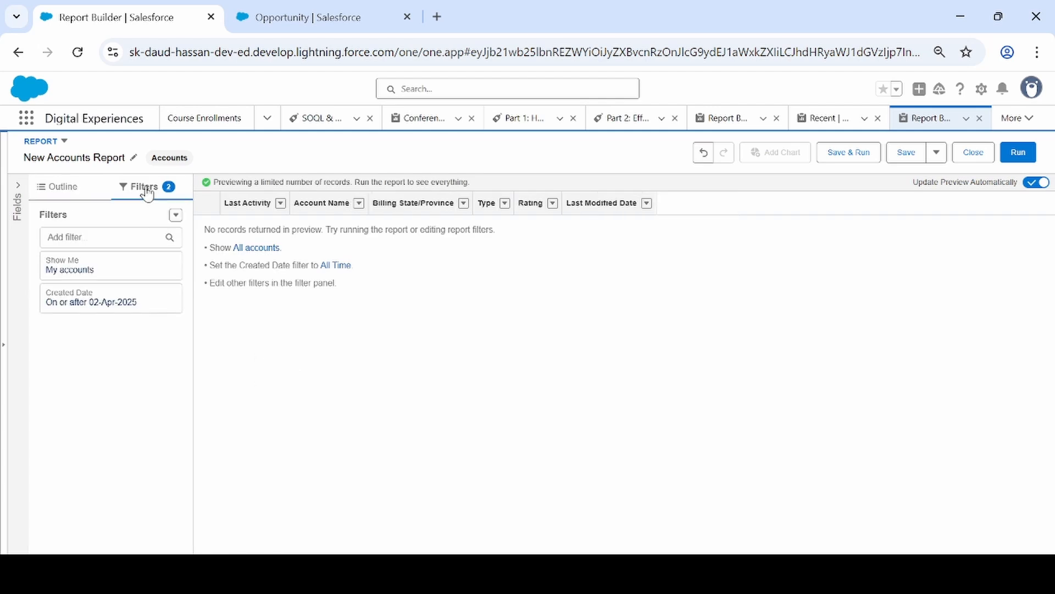
left_click(106, 306)
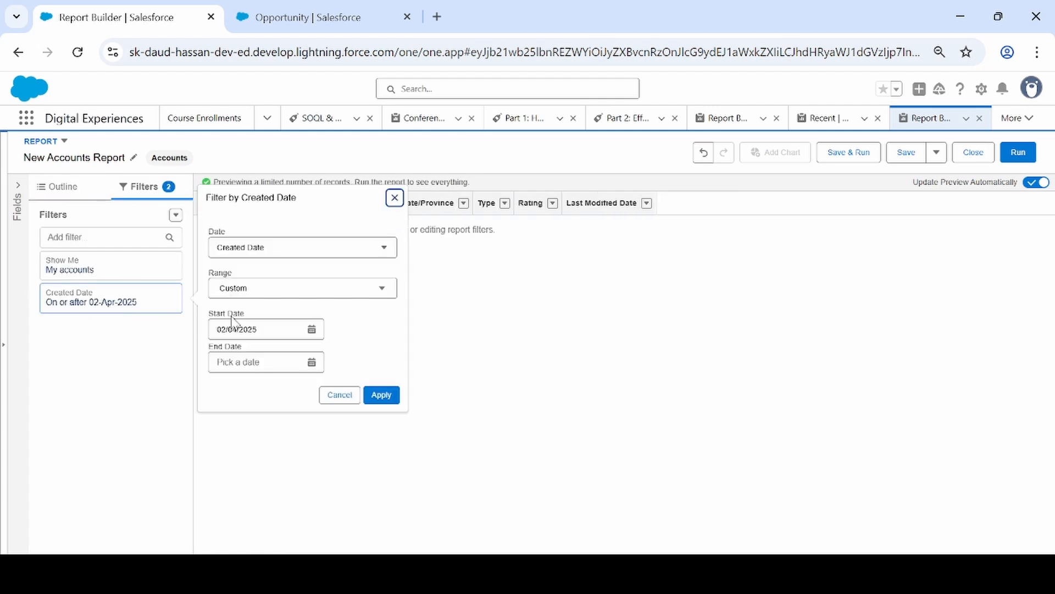
left_click(273, 289)
left_click(253, 310)
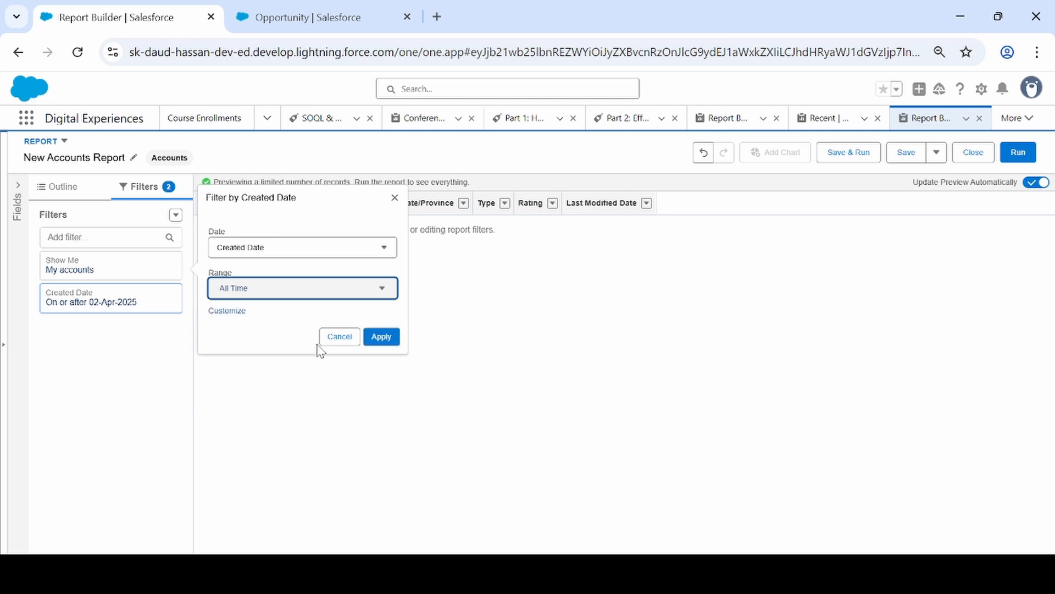
left_click(382, 337)
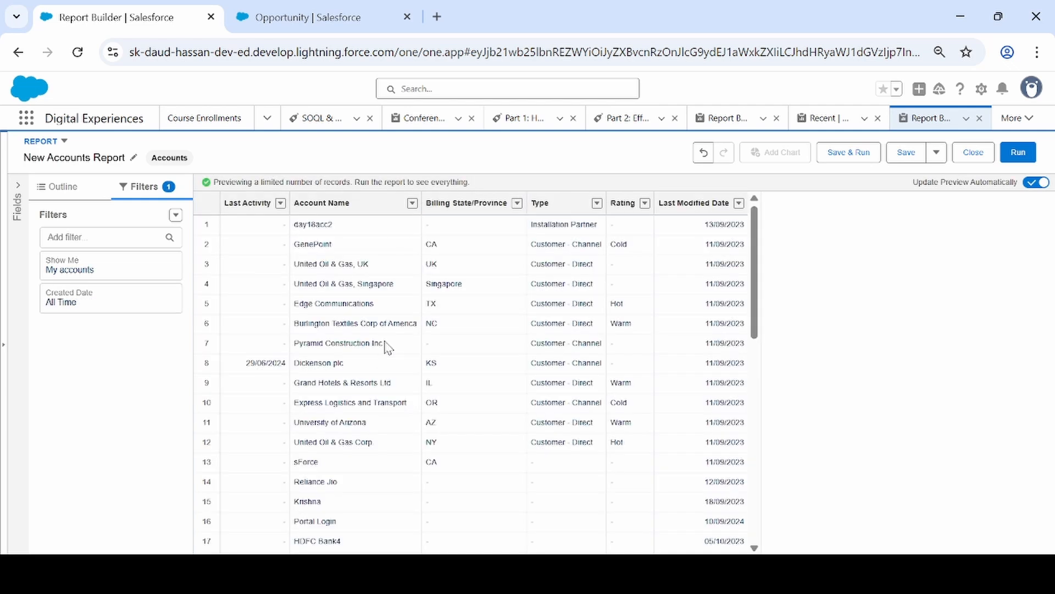
Add a cross filter on Accounts to the report and choose Opportunities as its secondary object.
left_click(149, 188)
left_click(176, 217)
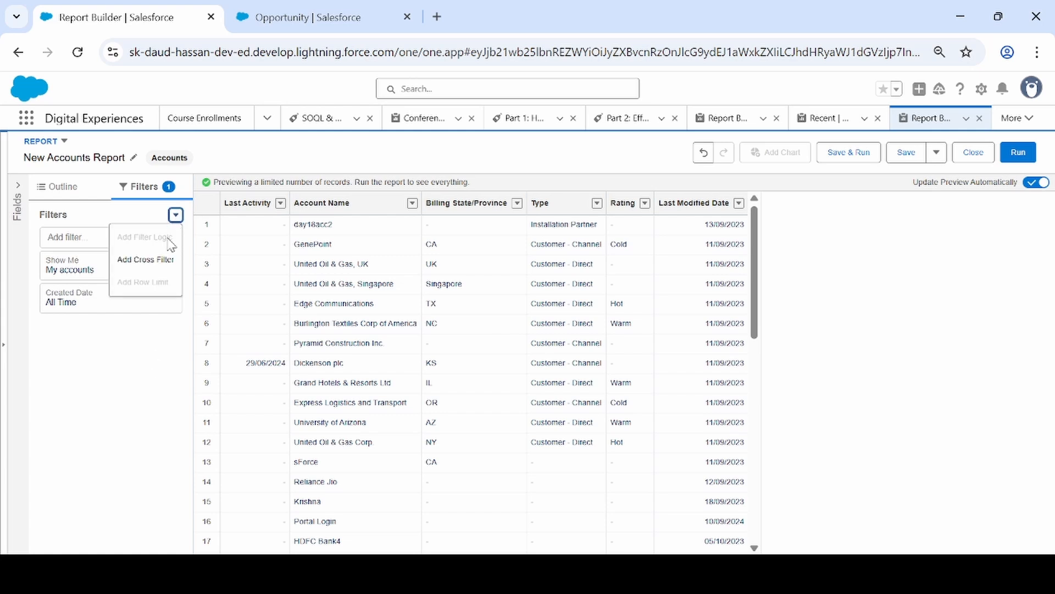
left_click(154, 262)
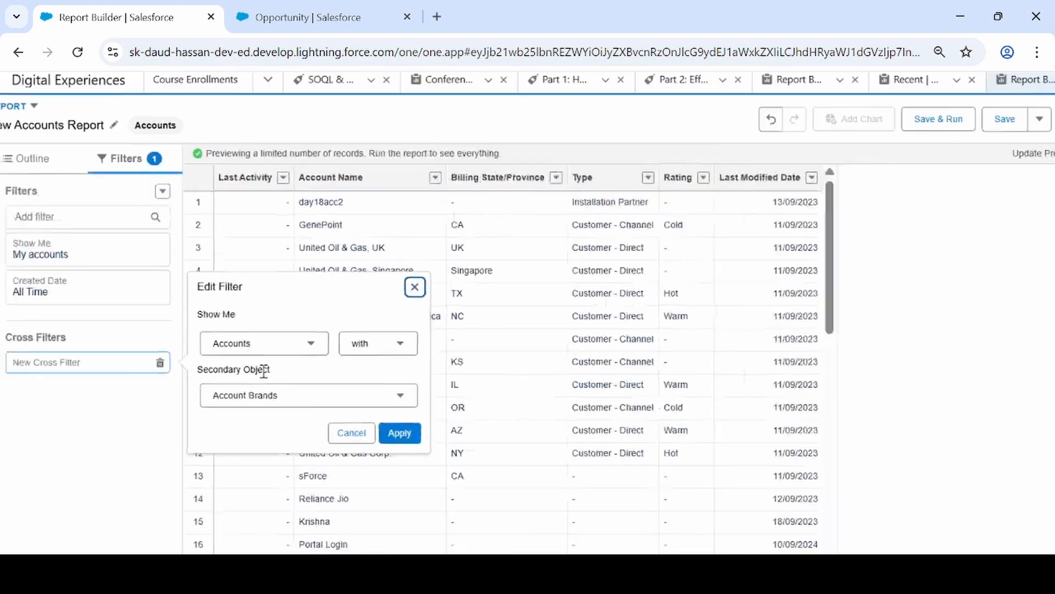
left_click(264, 401)
scroll(316, 540, "down", 3)
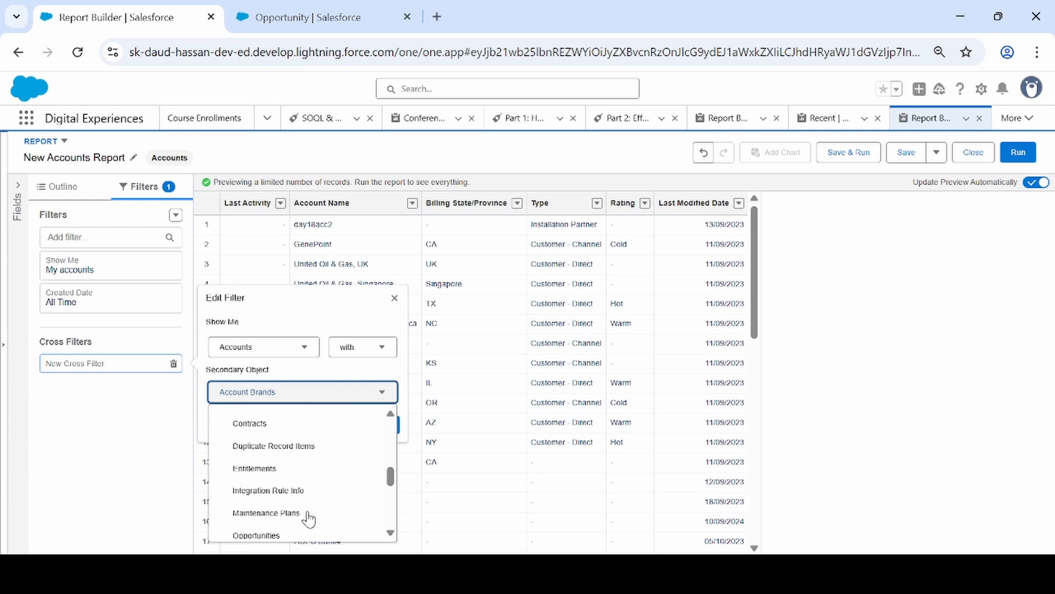
scroll(309, 518, "down", 5)
scroll(309, 518, "up", 5)
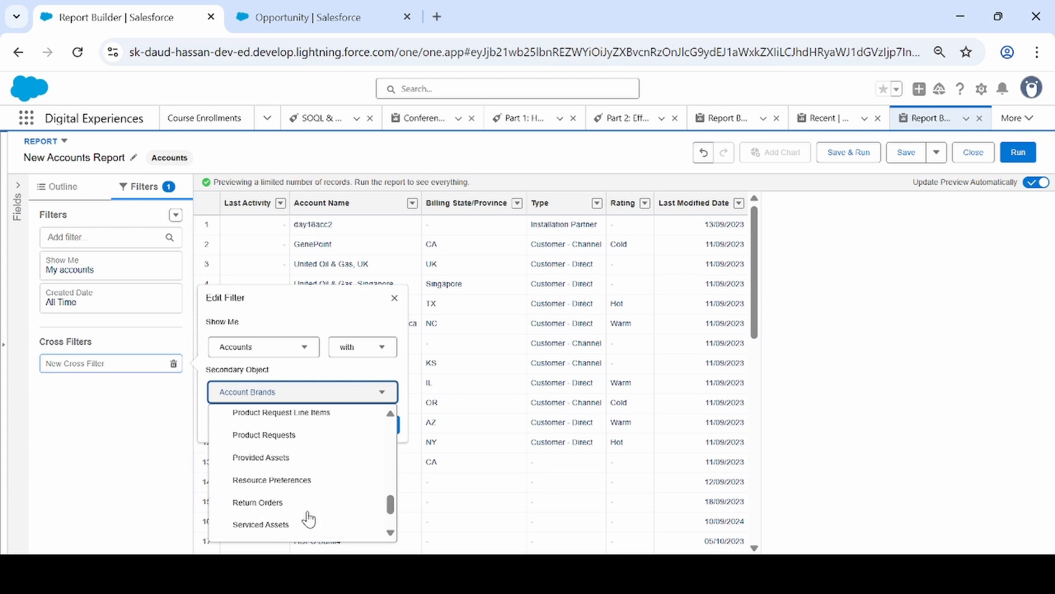
scroll(308, 518, "down", 3)
scroll(309, 518, "down", 2)
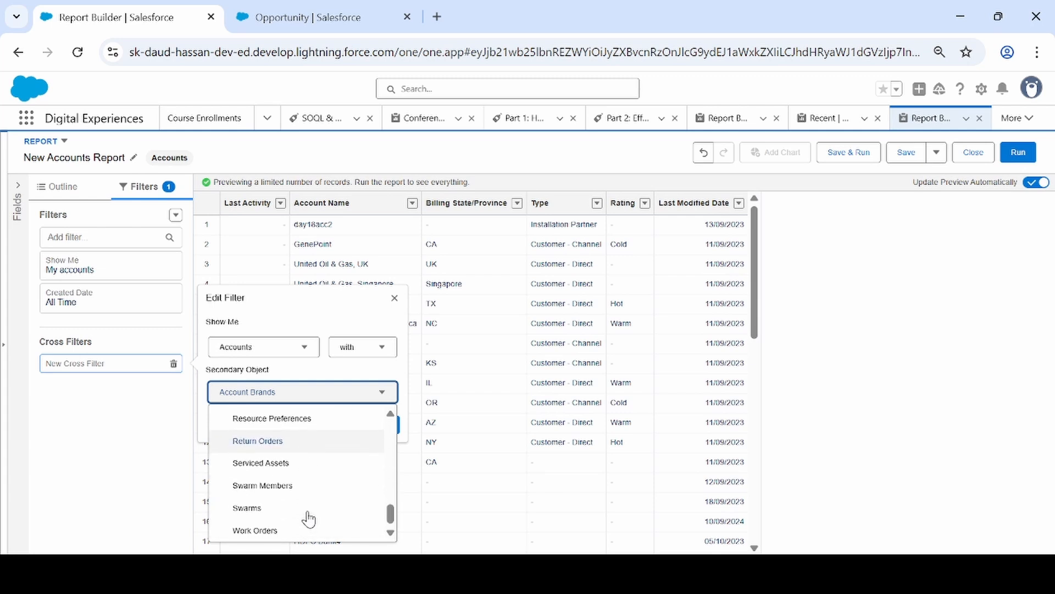
scroll(309, 518, "up", 3)
scroll(309, 518, "up", 3)
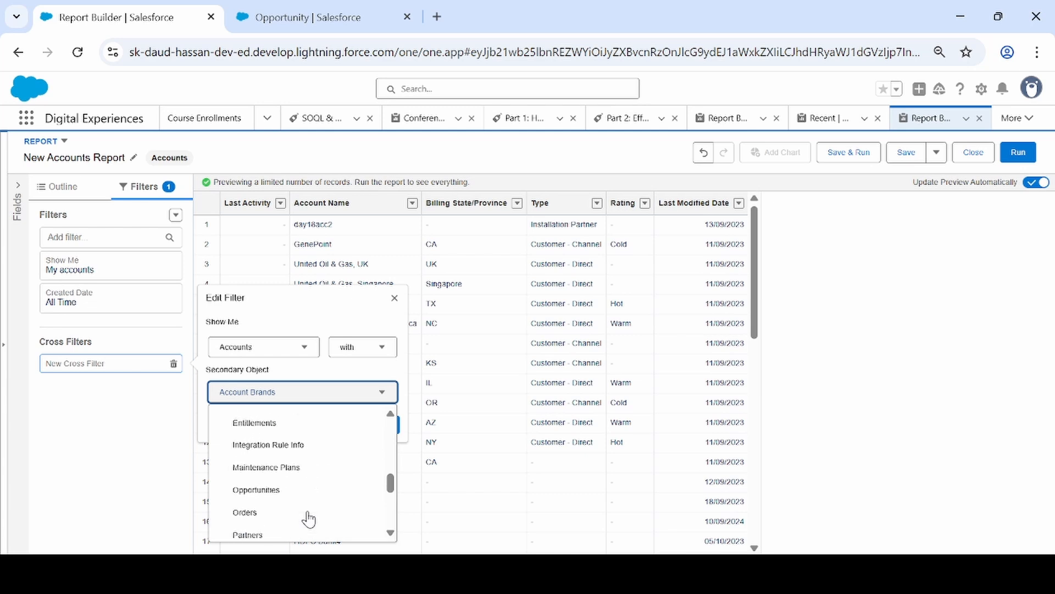
left_click(286, 497)
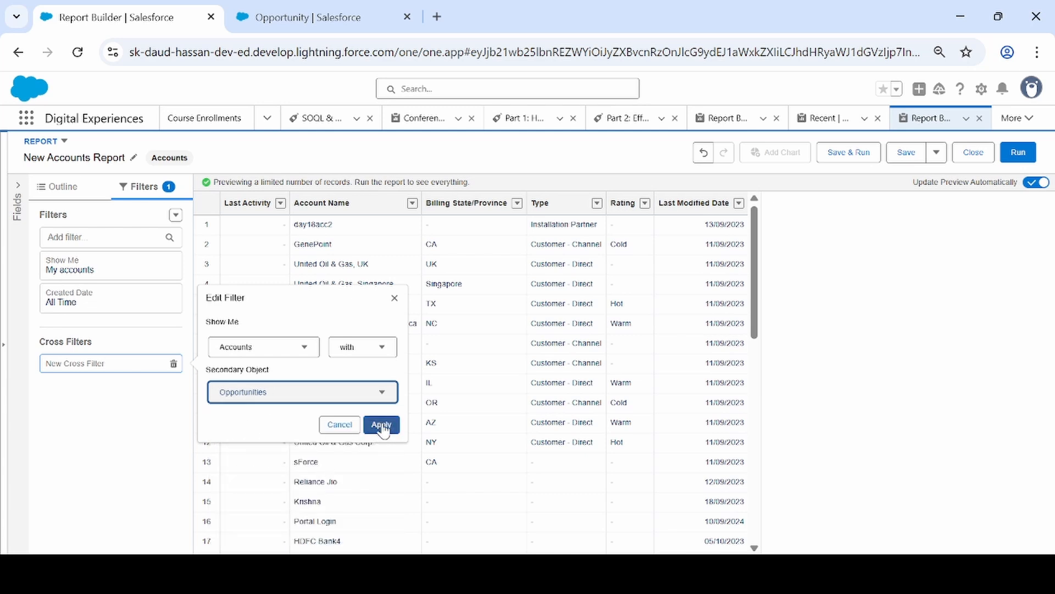
Check the cross filter's relationship options, keep it set to "with", and apply the filter.
left_click(367, 351)
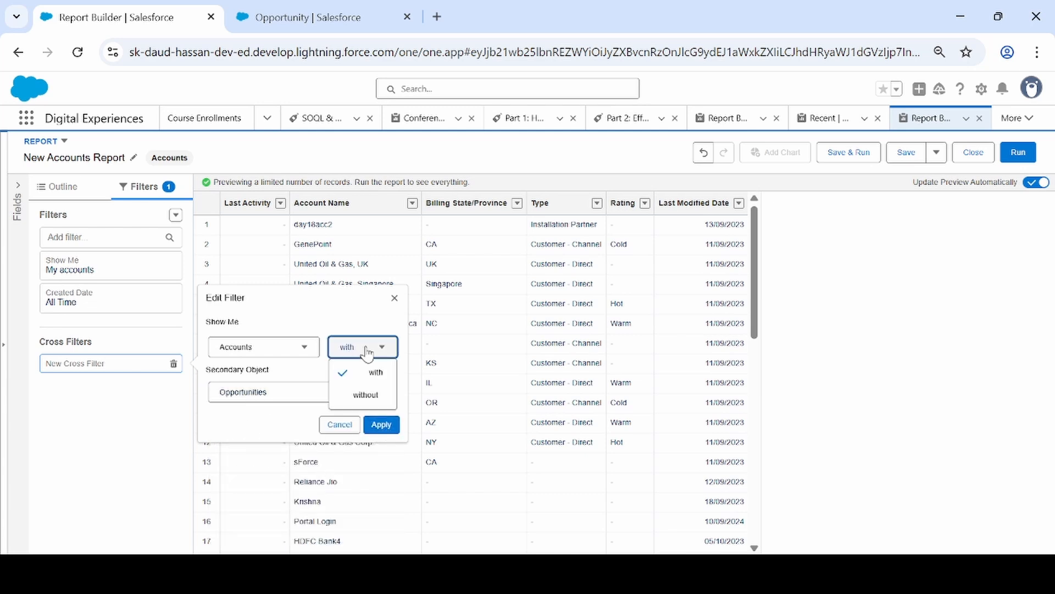
left_click(345, 317)
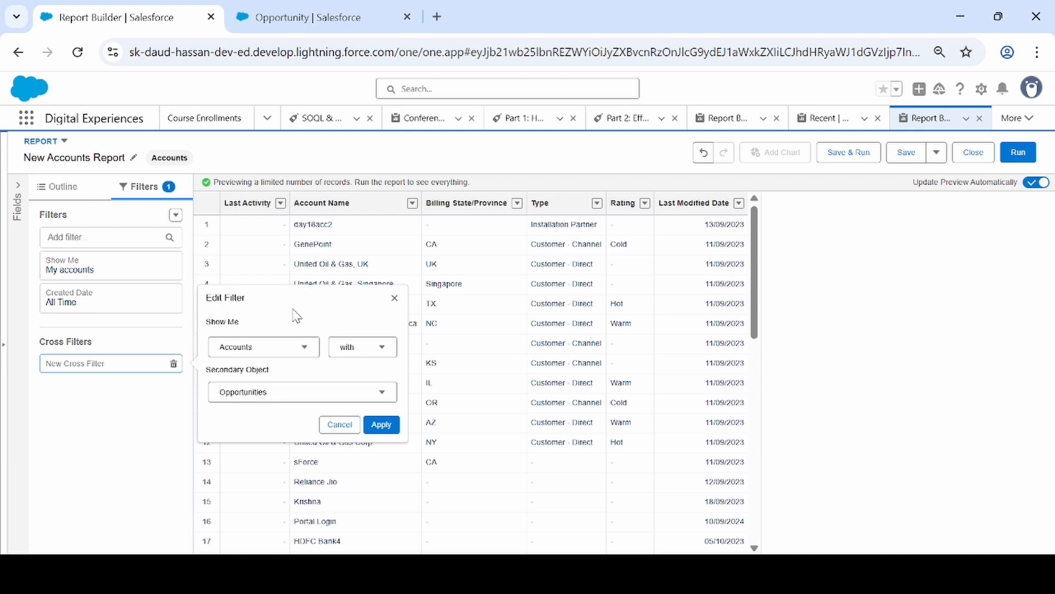
left_click(382, 425)
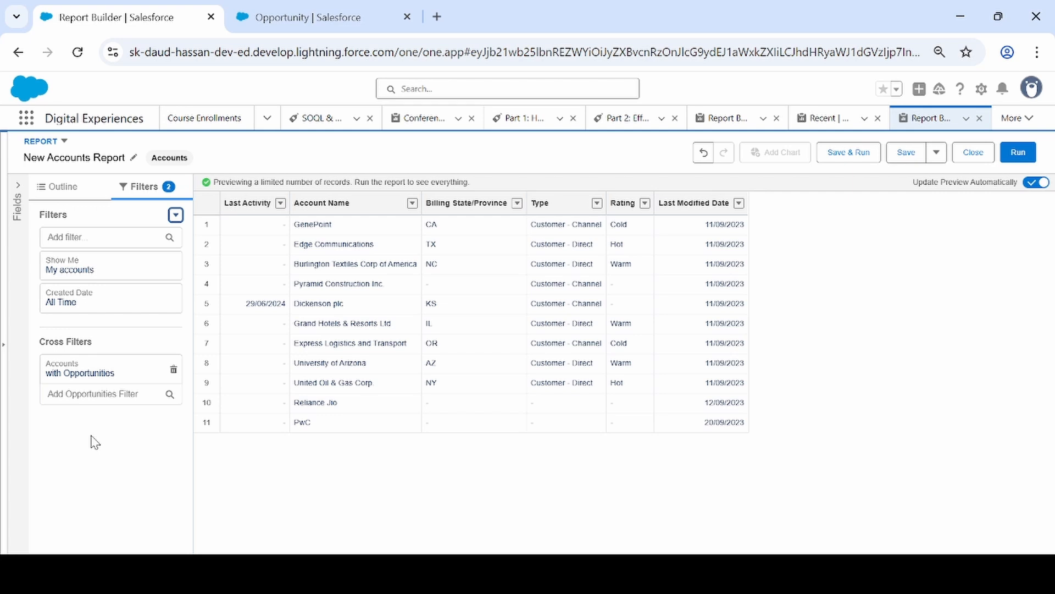
Add an Opportunities sub-filter under the cross filter for Amount greater than 50000 and apply it.
left_click(93, 394)
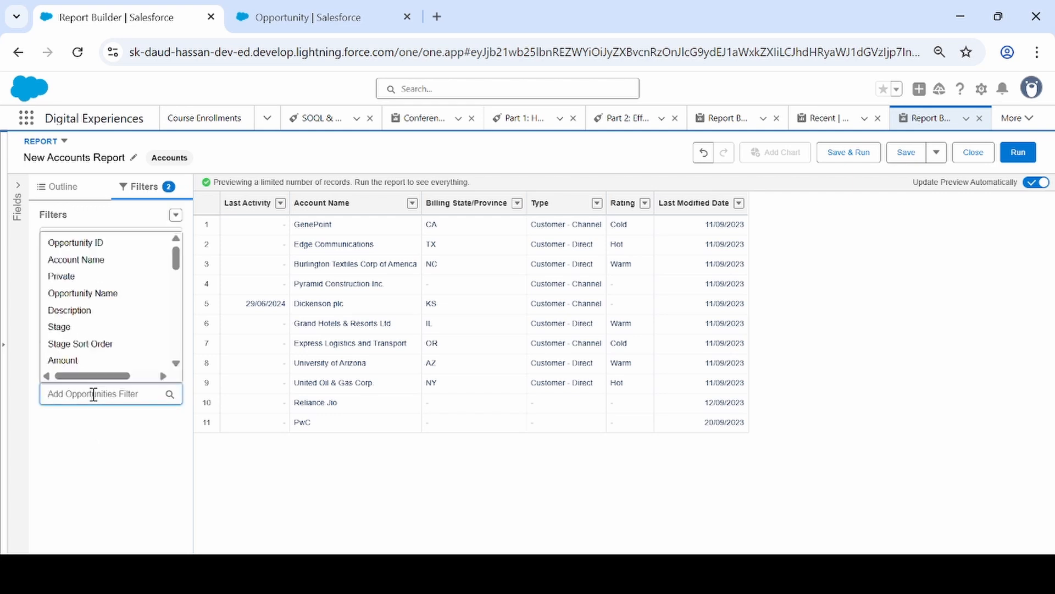
type("amoun")
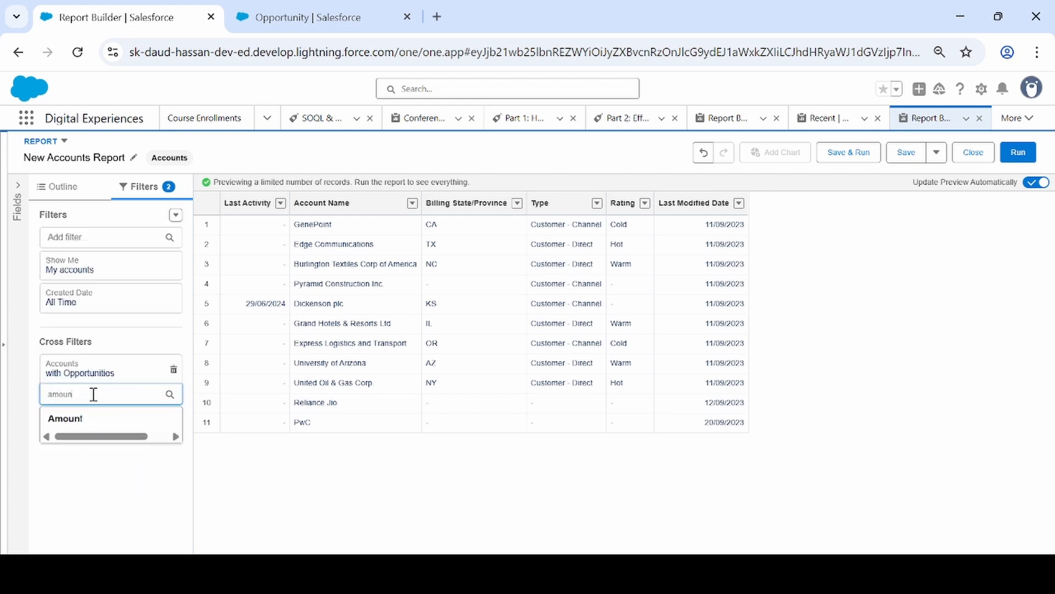
left_click(110, 420)
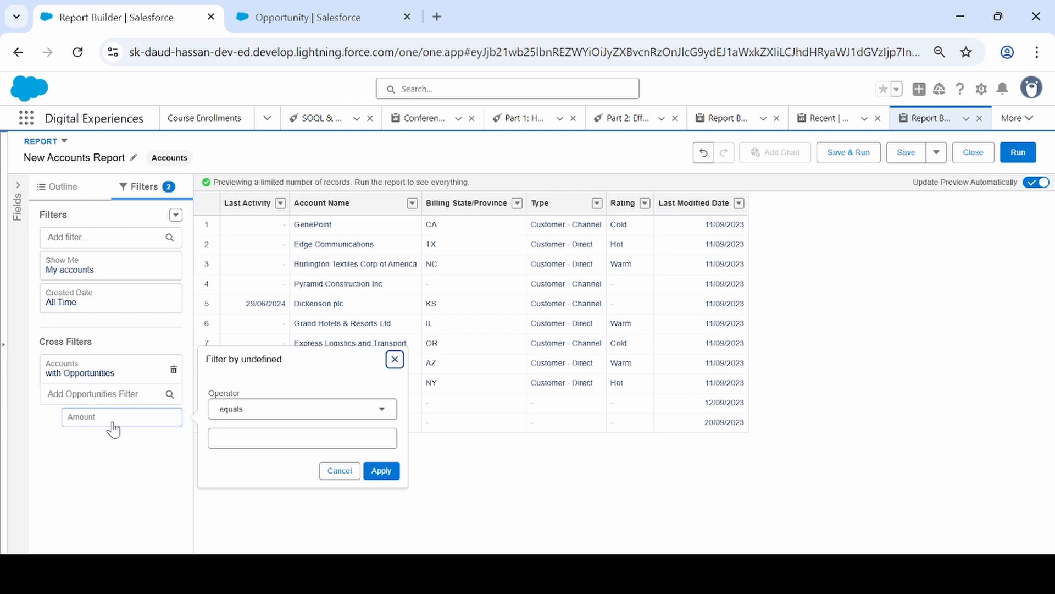
left_click(251, 412)
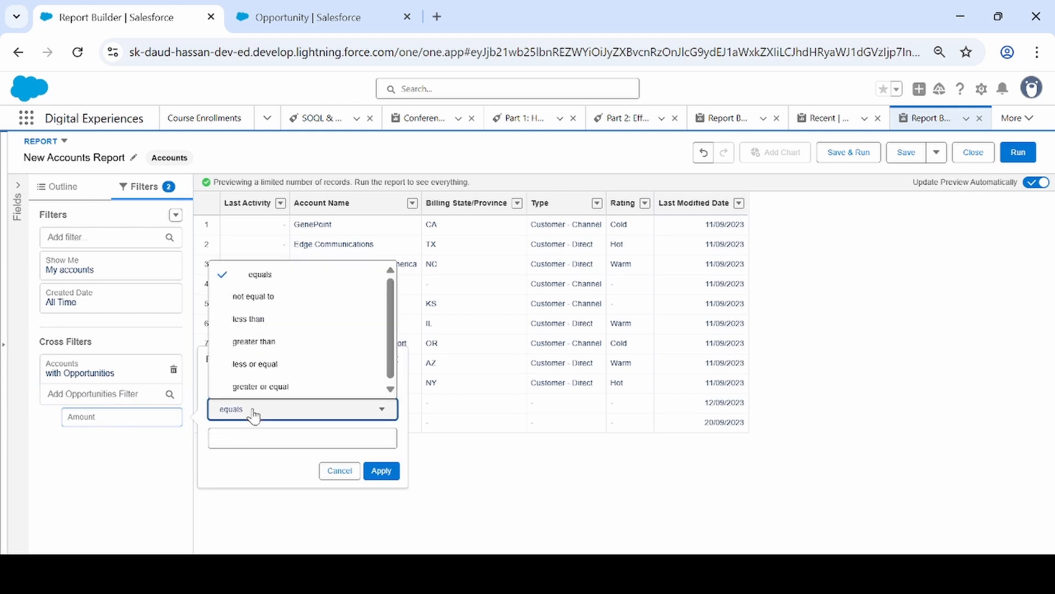
left_click(276, 342)
left_click(271, 439)
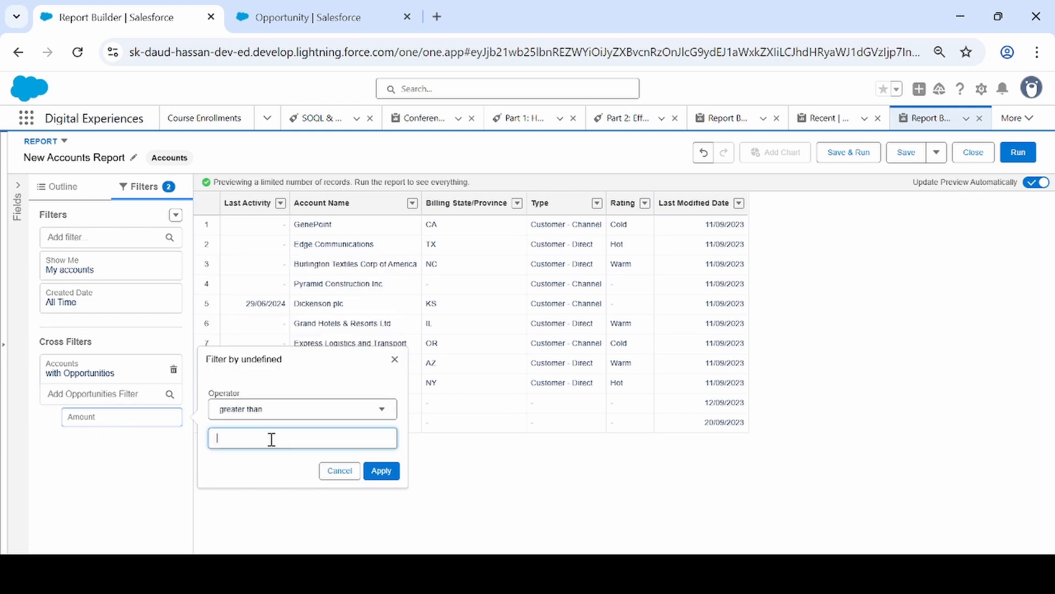
type("50000")
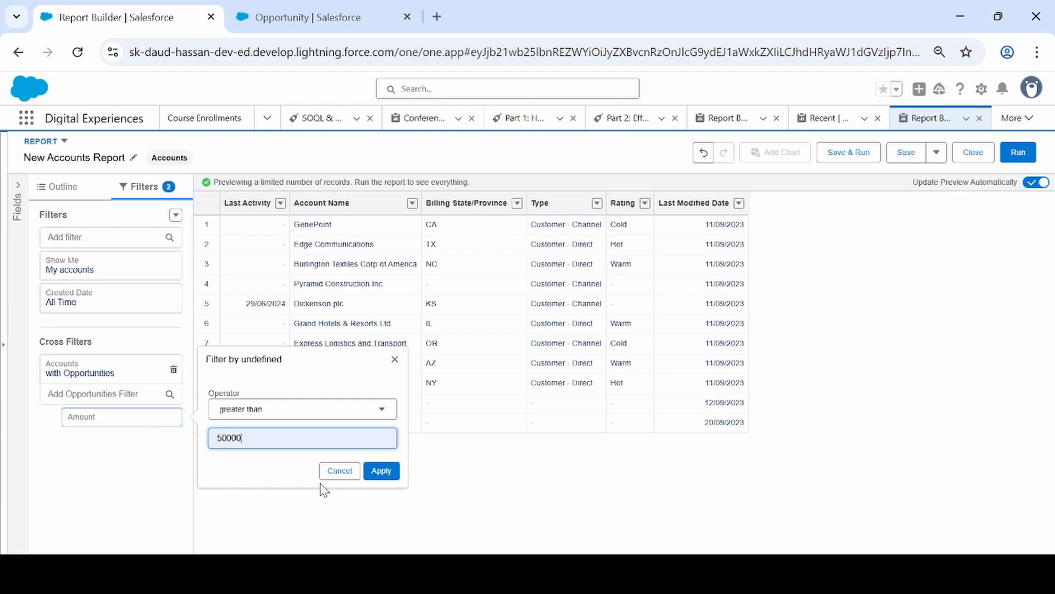
left_click(380, 472)
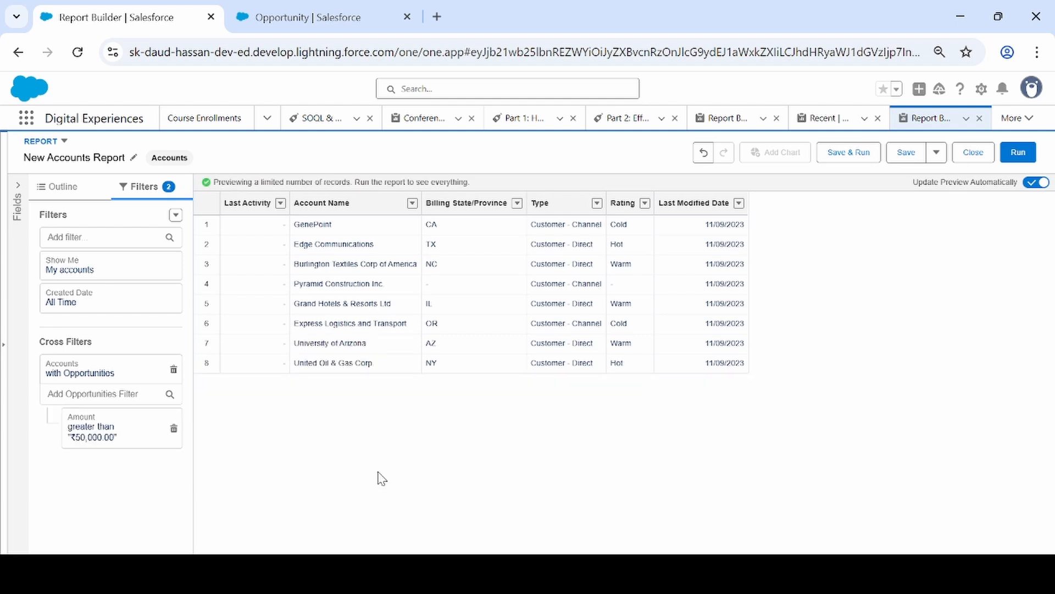